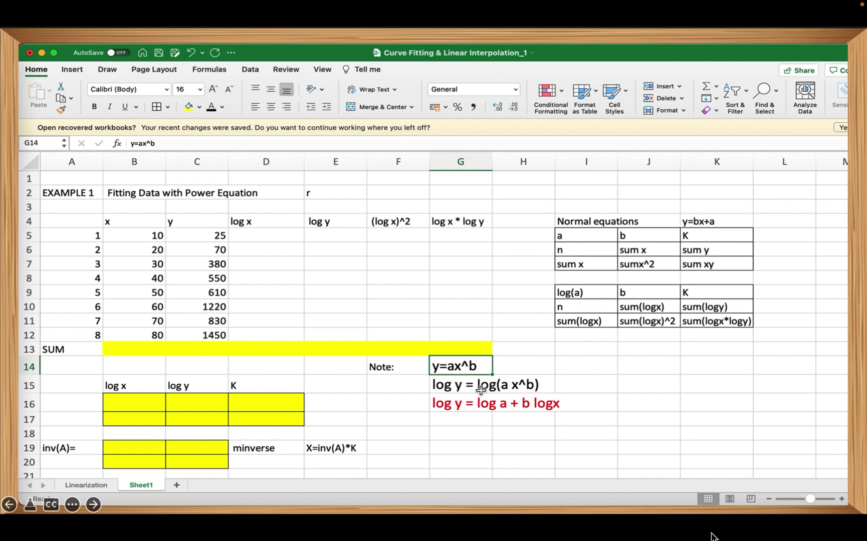
left_click(460, 389)
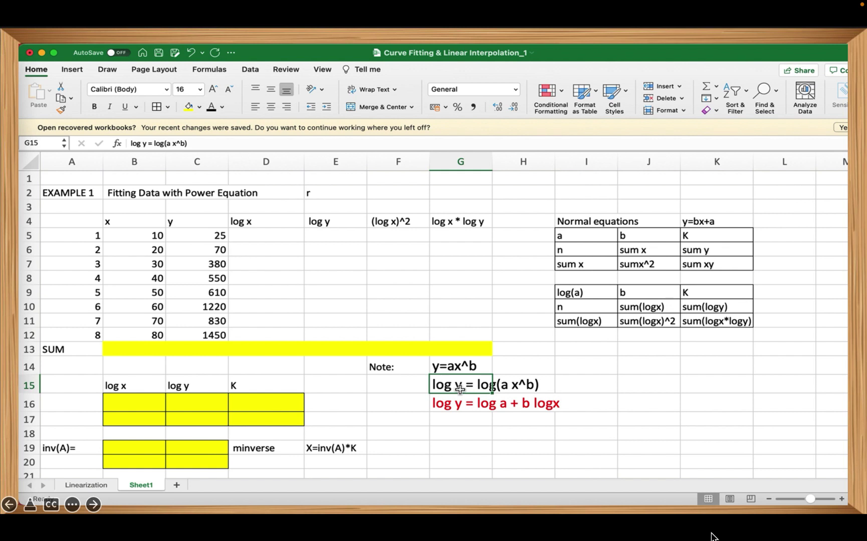
left_click(465, 408)
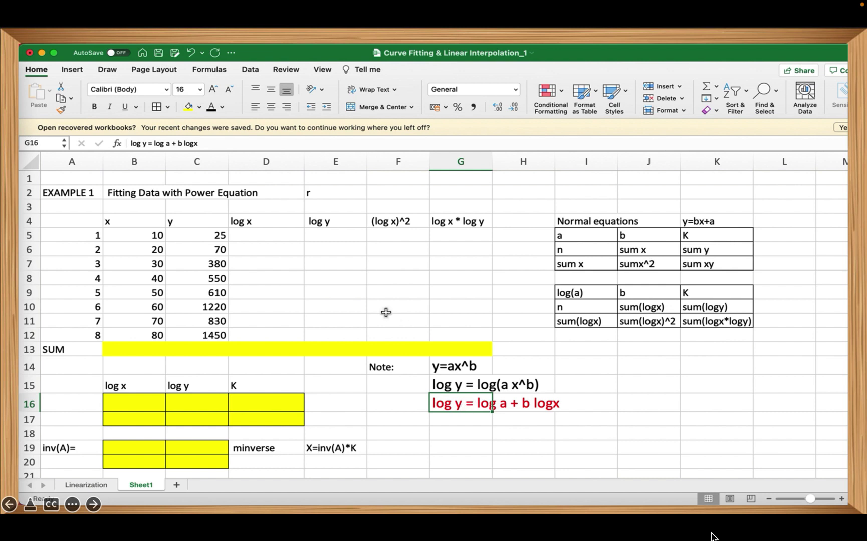
left_click(275, 225)
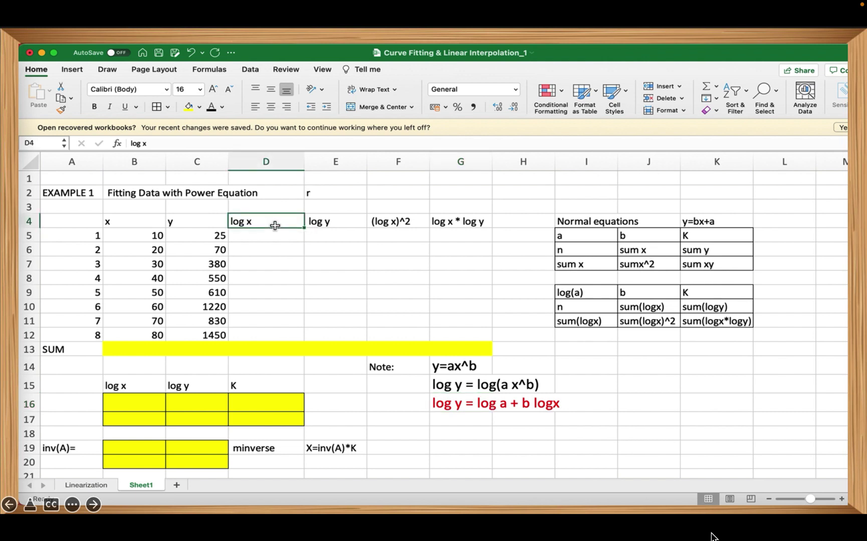
left_click(332, 224)
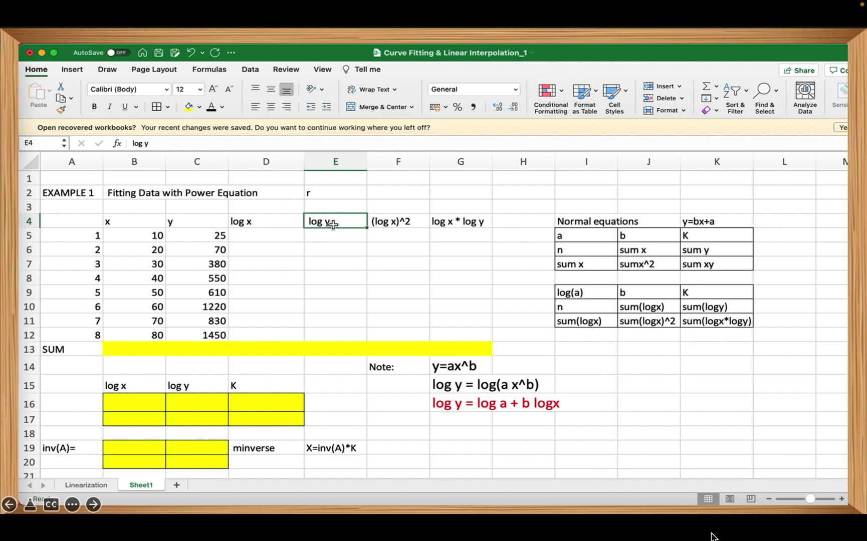
left_click(348, 266)
left_click(582, 236)
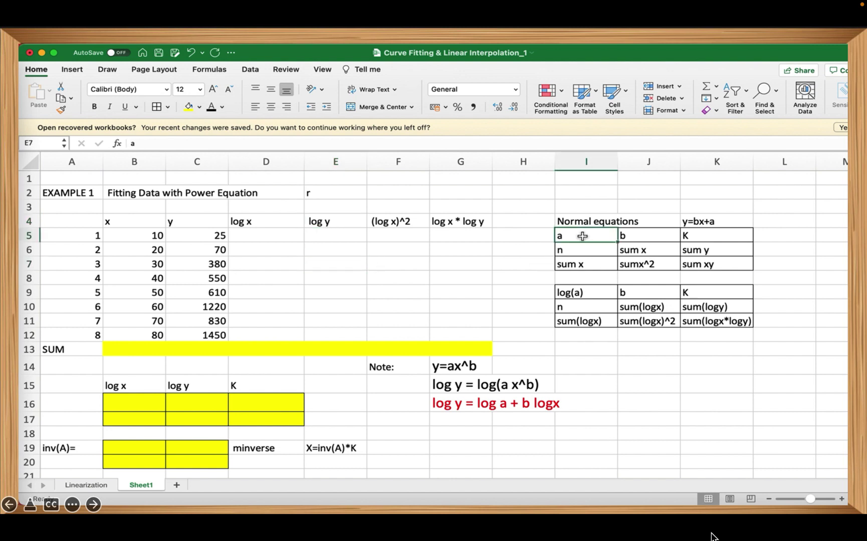
left_click_drag(582, 236, 691, 271)
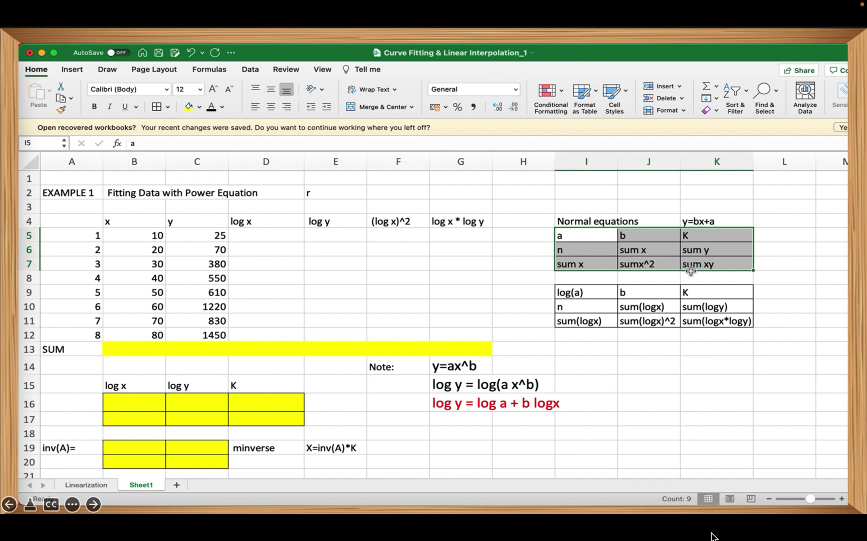
left_click_drag(571, 250, 687, 266)
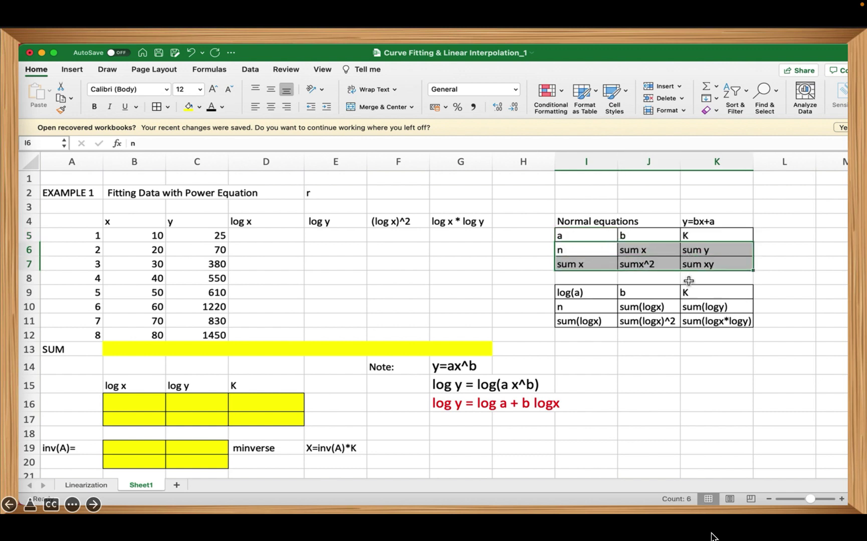
left_click(688, 281)
left_click(575, 233)
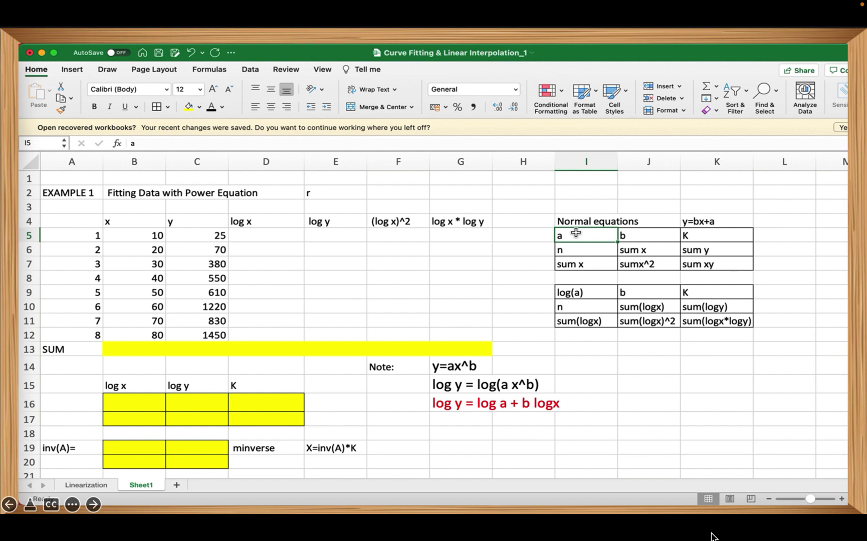
left_click(577, 294)
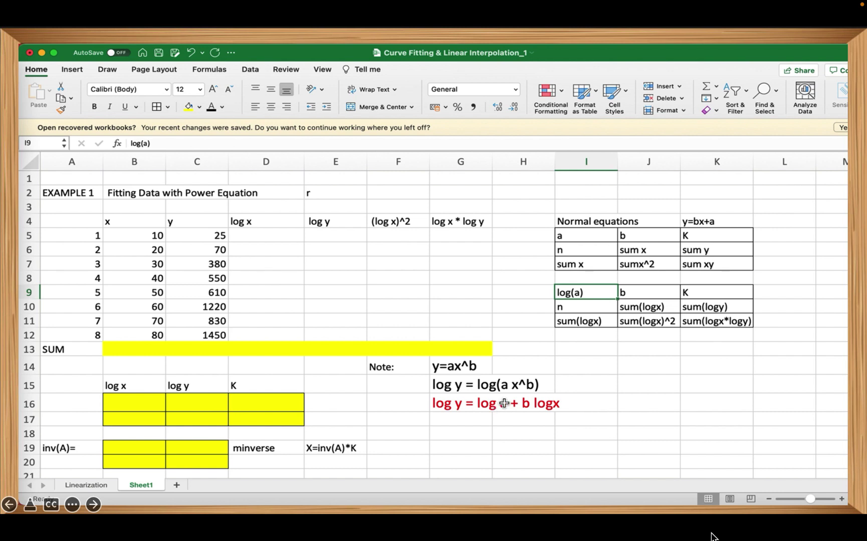
left_click(646, 293)
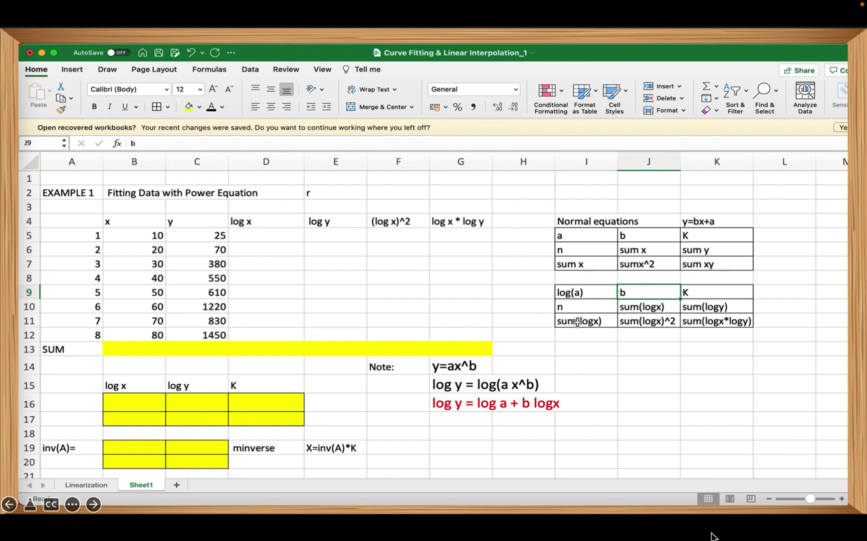
left_click(579, 306)
left_click_drag(578, 306, 690, 323)
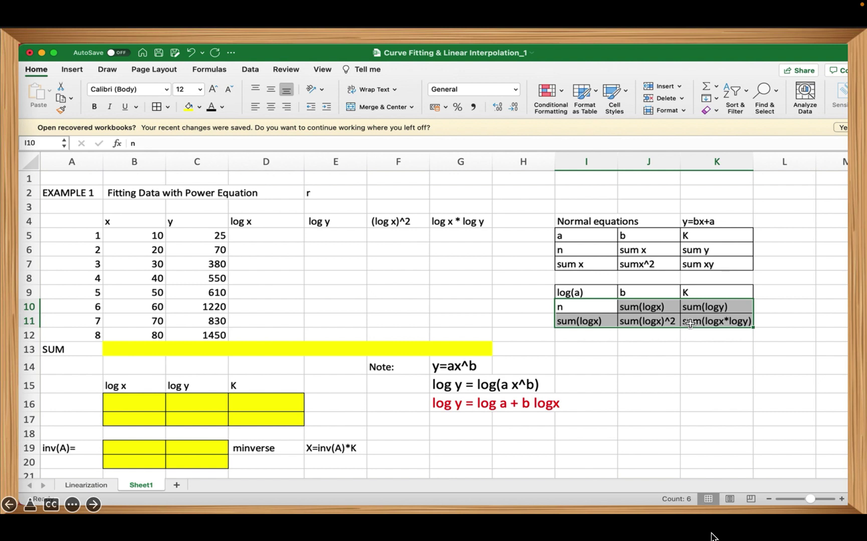
left_click(415, 224)
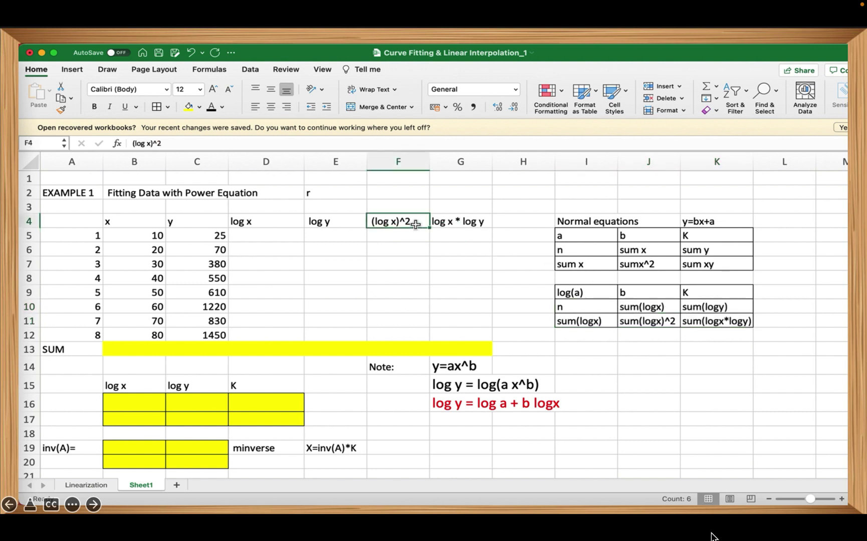
left_click(469, 223)
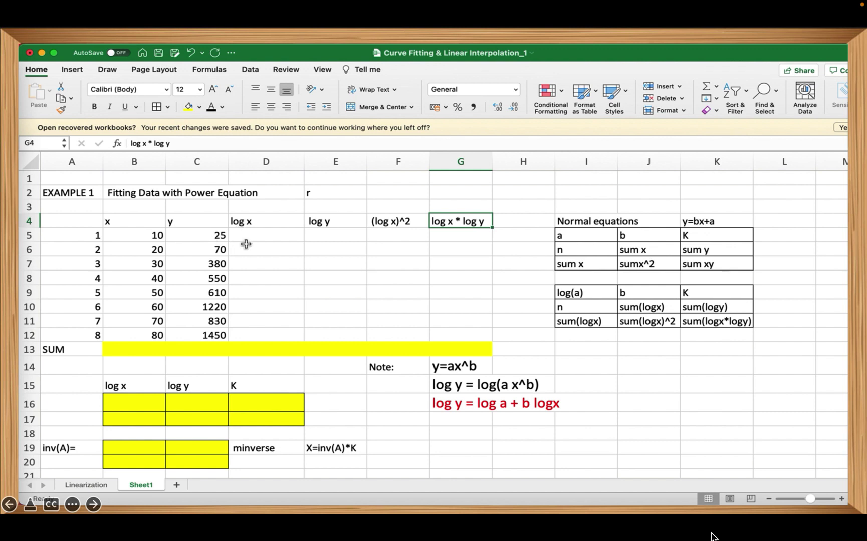
- Enter =LOG10(B5) in D5 and fill it down to D12
left_click(272, 239)
type("=")
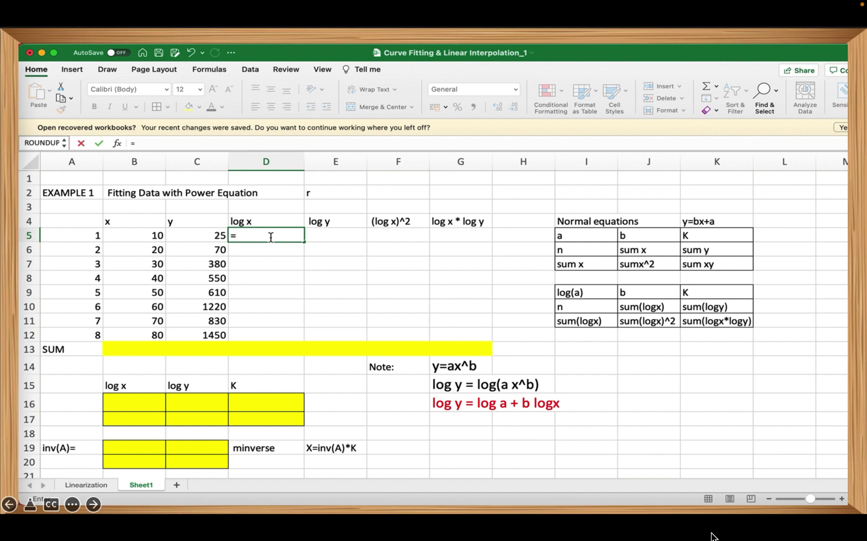
type("log")
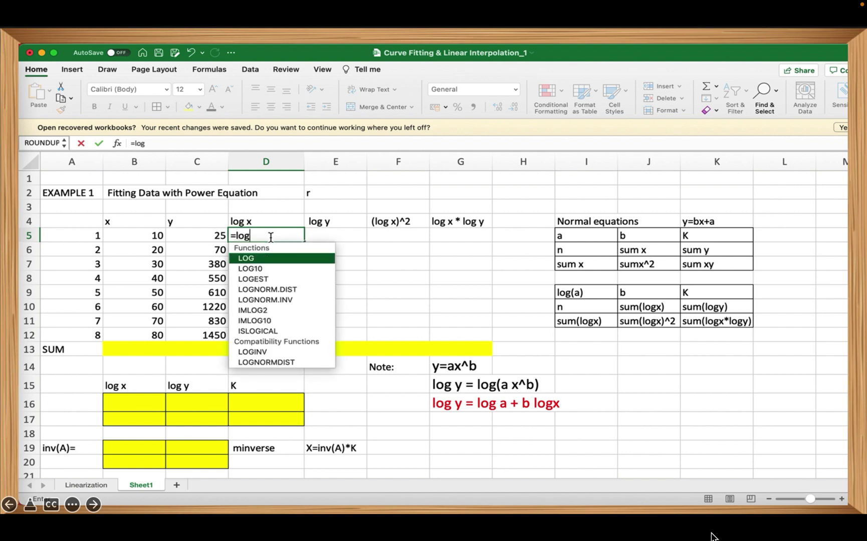
double_click(279, 267)
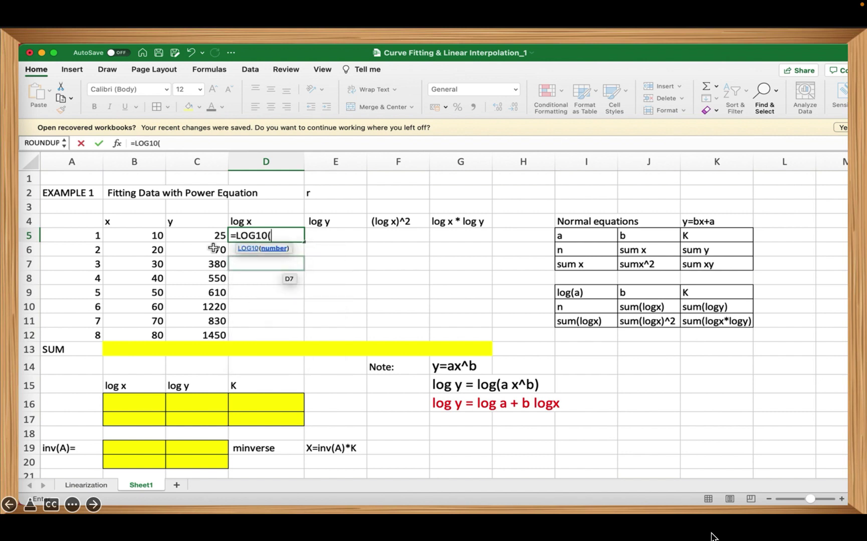
left_click(159, 236)
type(")")
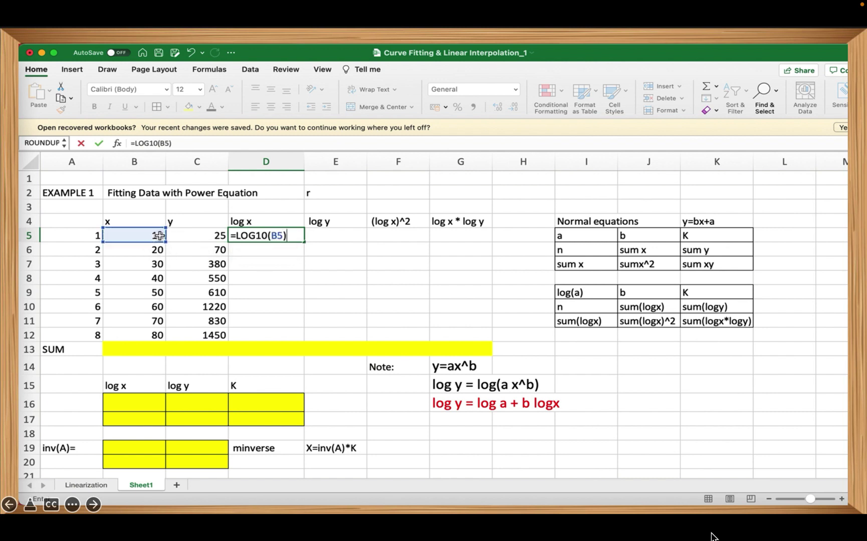
key("Return")
left_click(258, 239)
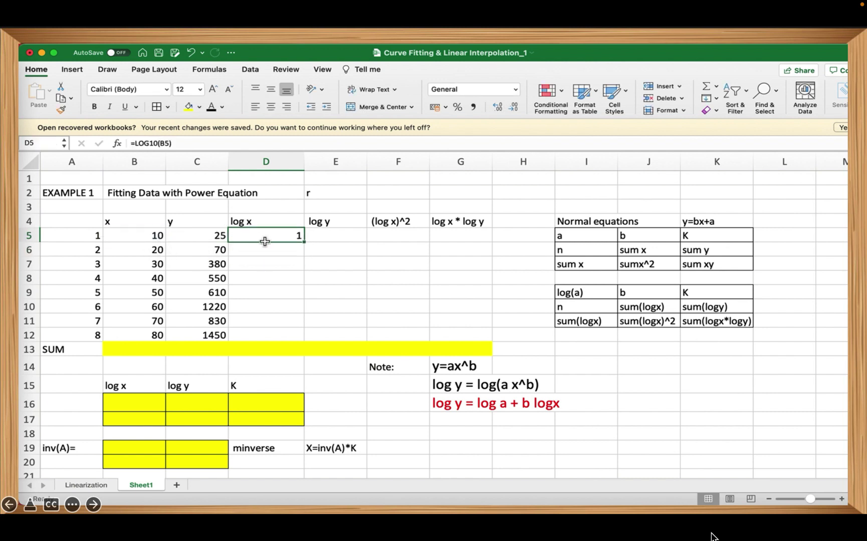
left_click_drag(306, 242, 302, 337)
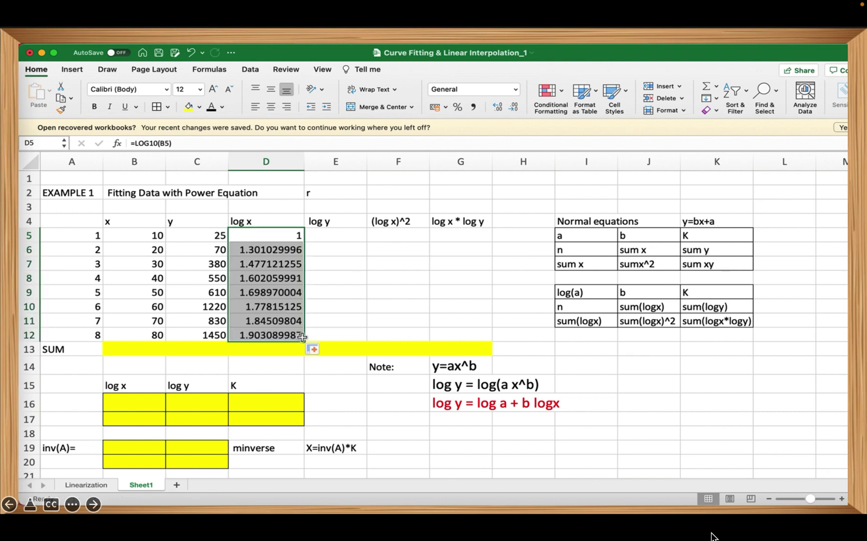
left_click(281, 248)
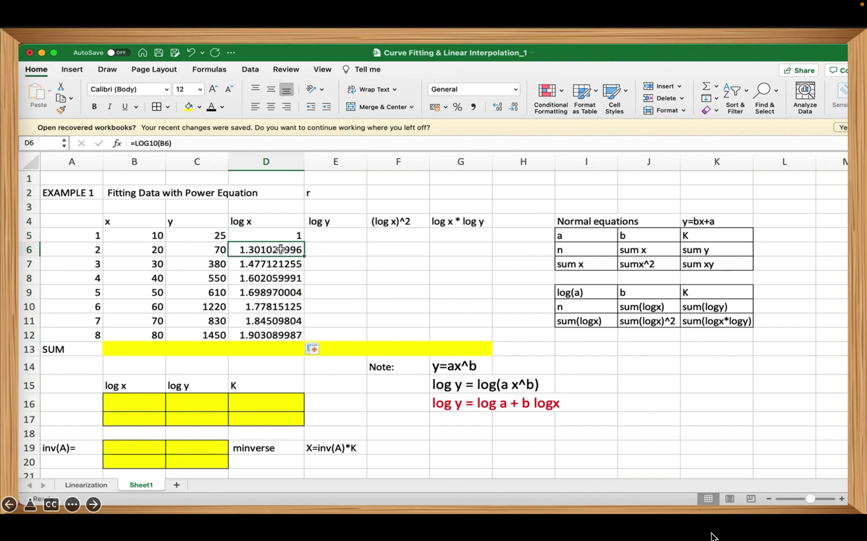
- Enter =LOG10(C5) in E5 and fill it down to E12
left_click(334, 235)
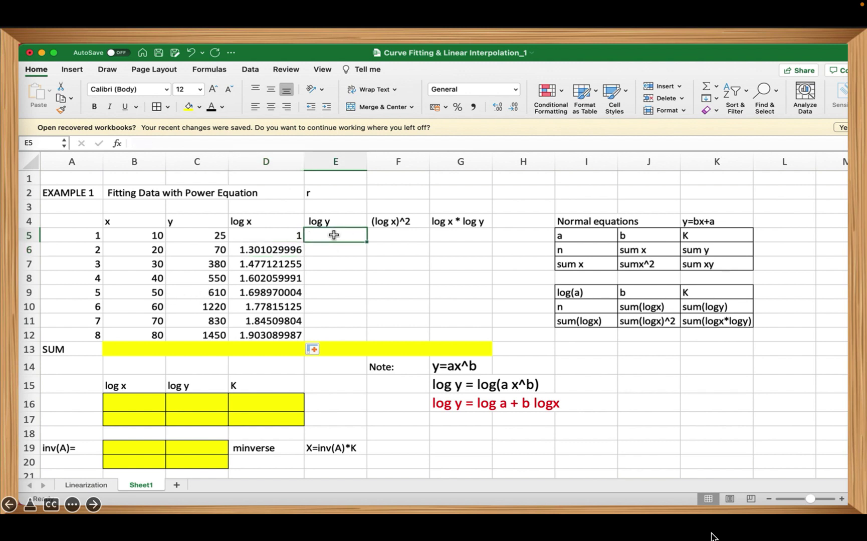
type("=log")
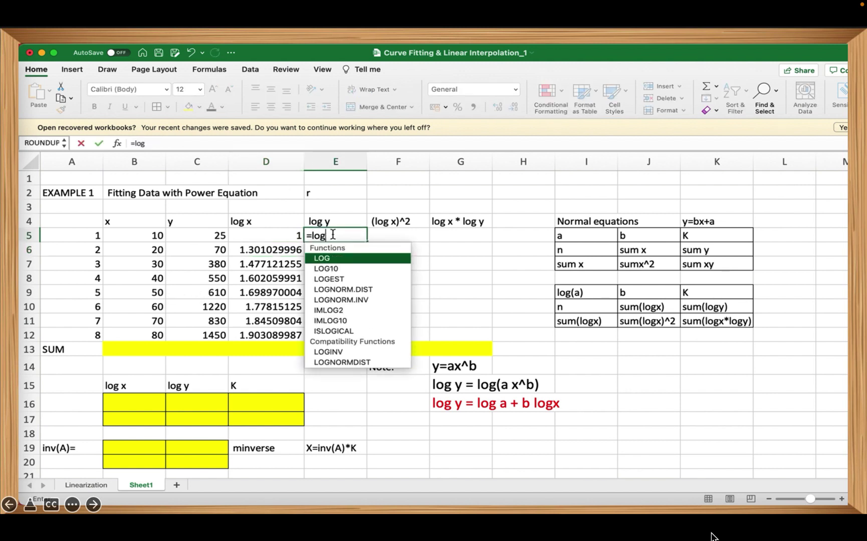
double_click(342, 266)
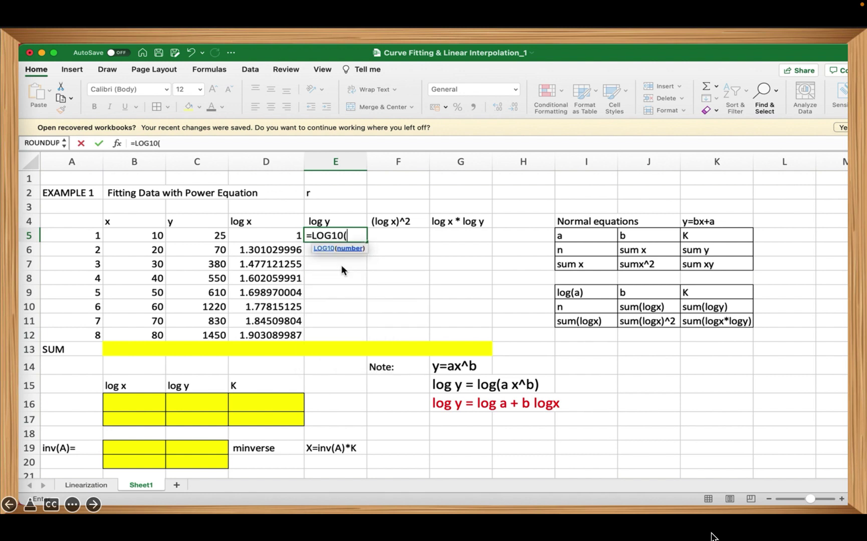
left_click(220, 237)
key("Return")
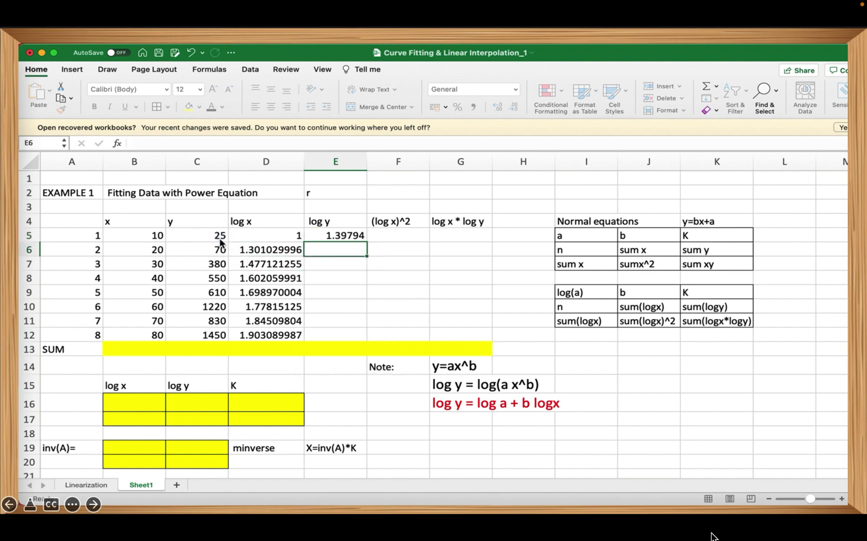
left_click(331, 237)
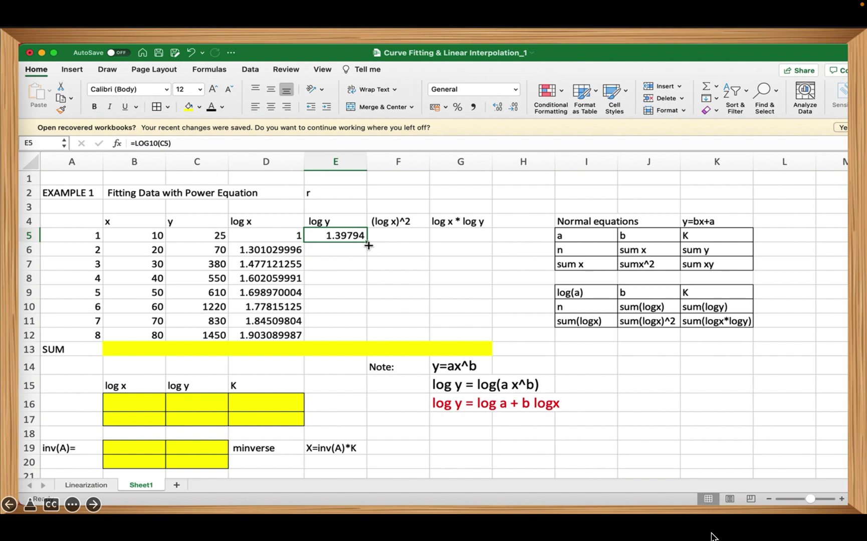
left_click_drag(368, 246, 372, 342)
- Compute (log x)^2 as =D5^2 in F5 and fill it down to F12
left_click(393, 236)
type("=")
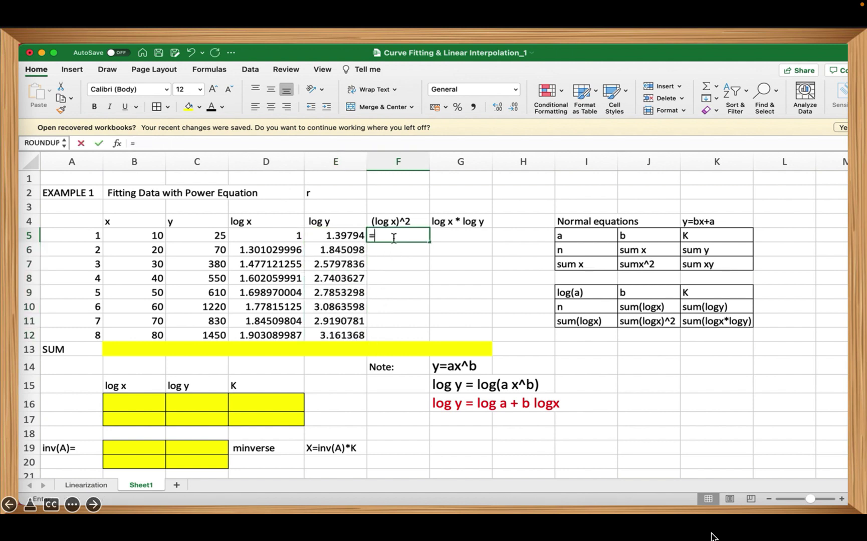
left_click(279, 236)
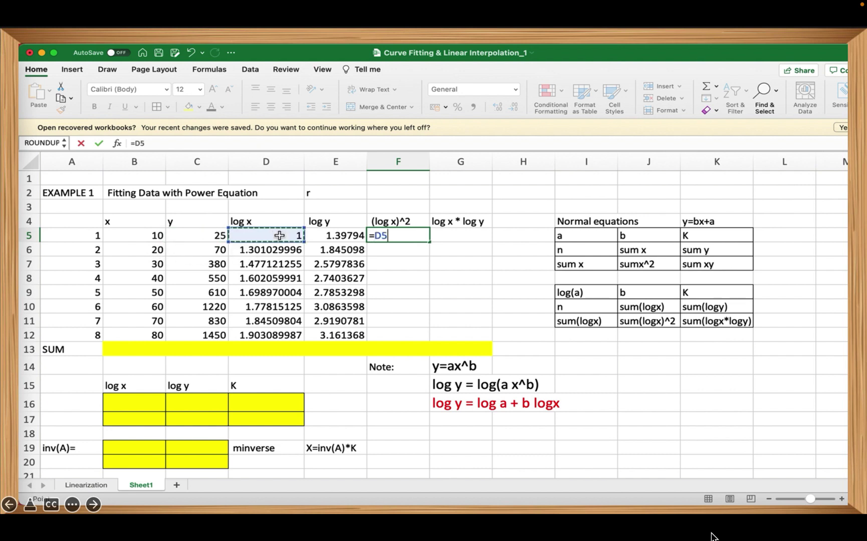
type("^2")
key("Return")
left_click(399, 239)
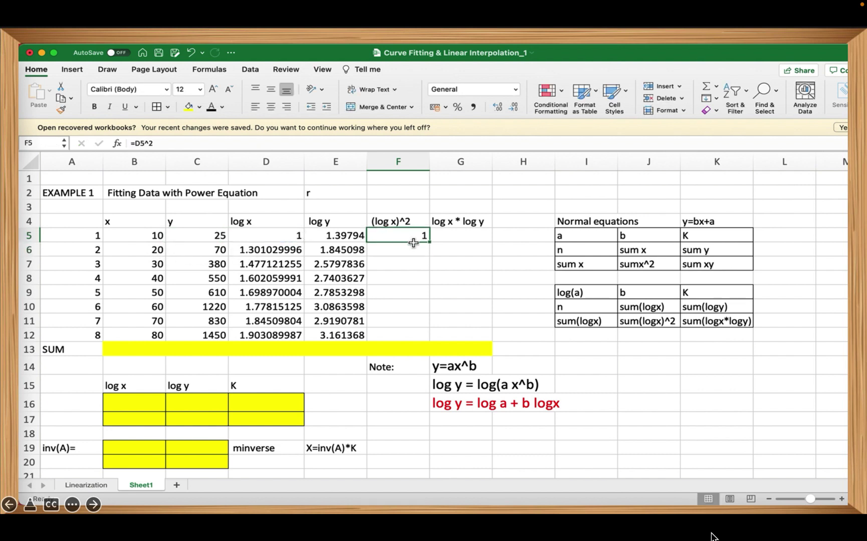
left_click_drag(430, 243, 433, 341)
- Enter =D5*E5 in G5 for log x * log y and start filling it down
left_click(465, 235)
type("=")
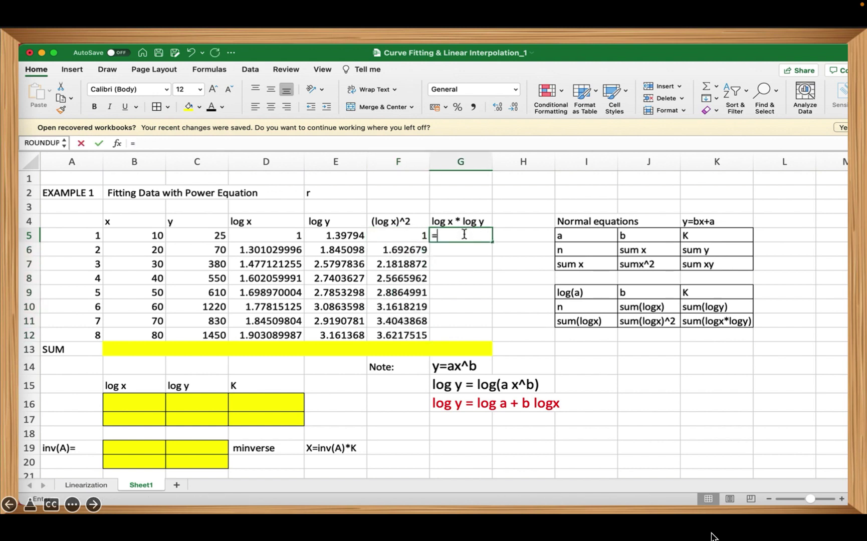
left_click(293, 237)
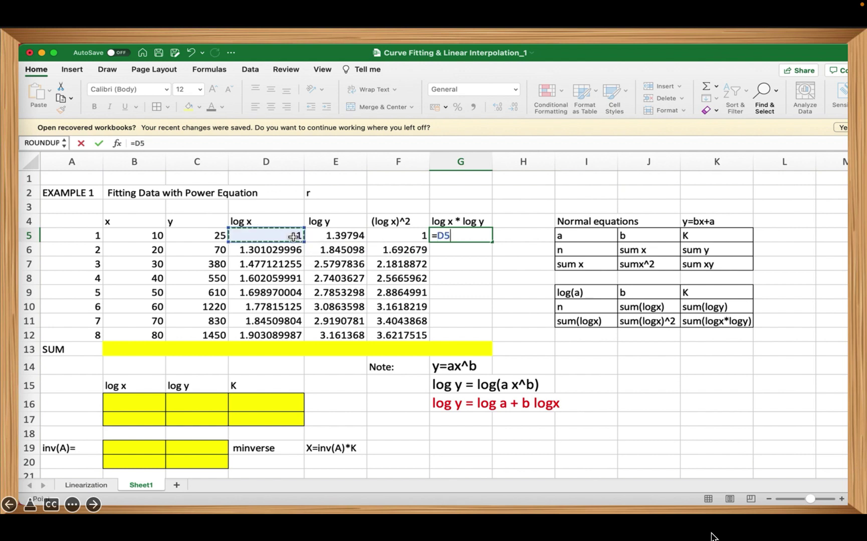
type("*")
left_click(350, 237)
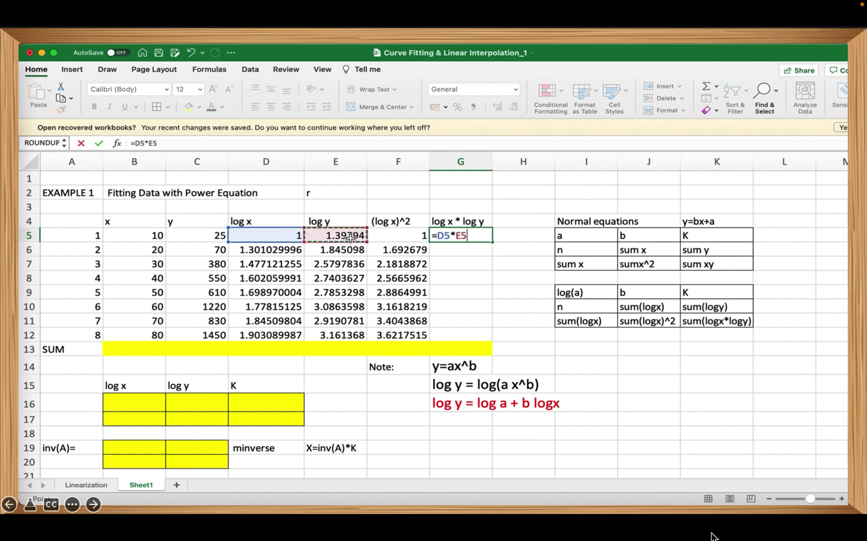
key("Return")
left_click(451, 236)
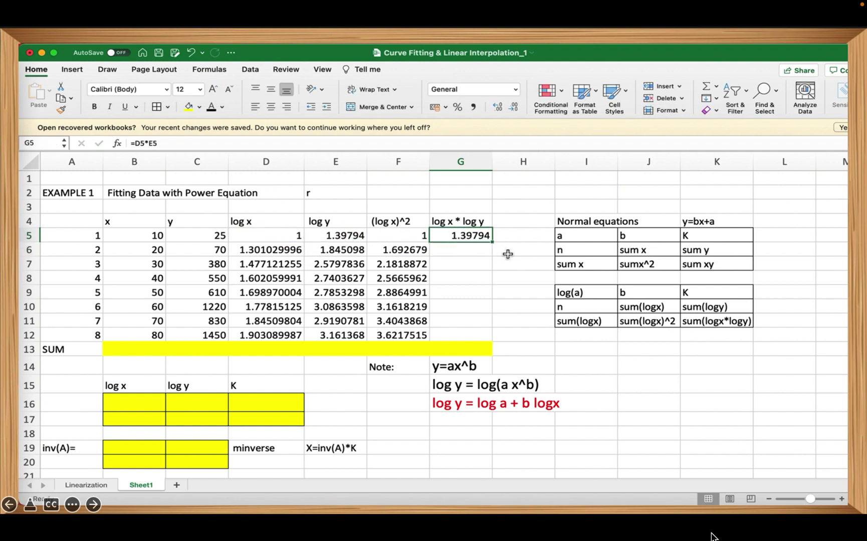
left_click_drag(493, 244, 493, 336)
- Enter =SUM(B5:B12) in B13 and copy it across row 13 through column G
left_click(138, 354)
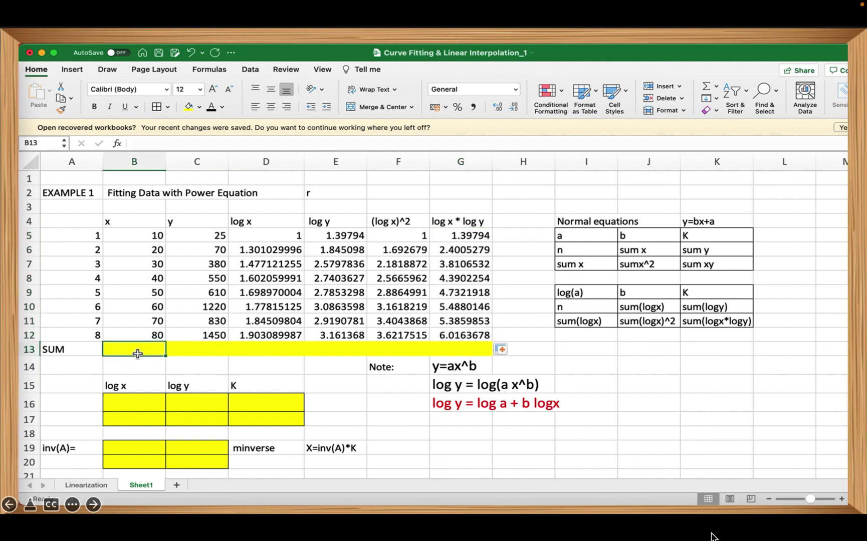
type("=")
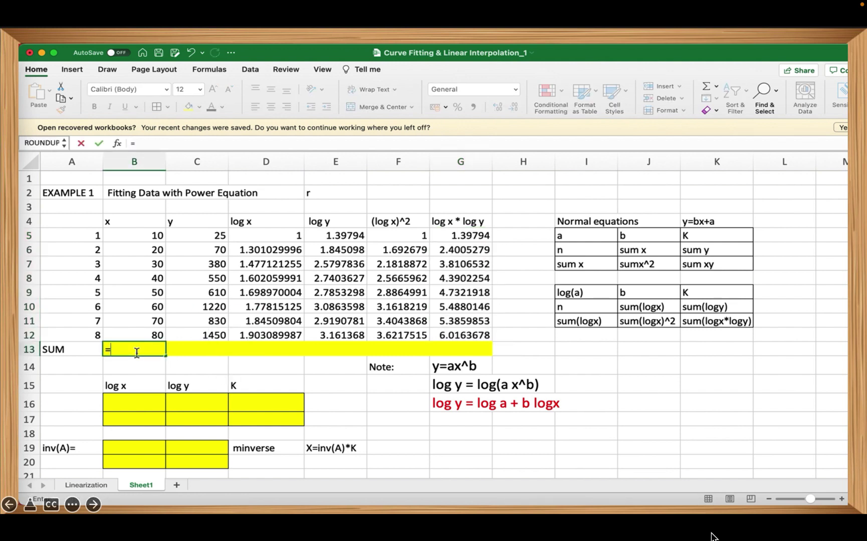
type("su")
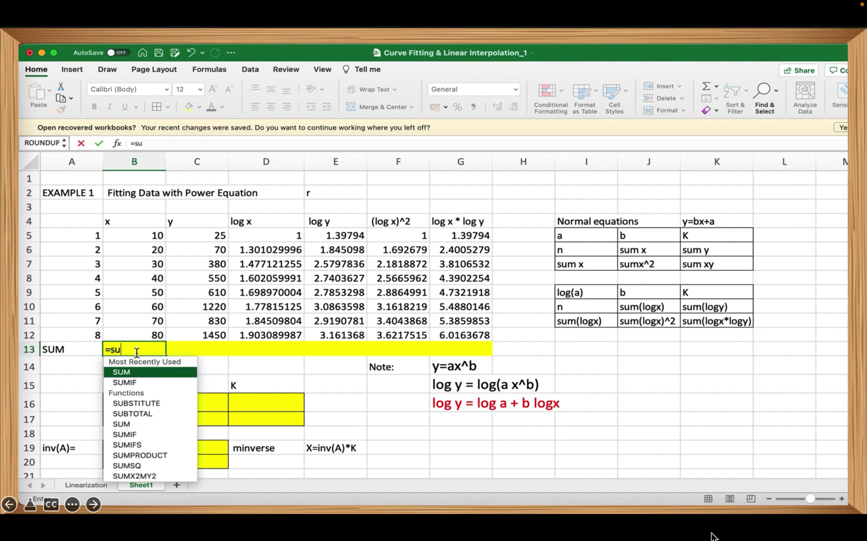
type("m(")
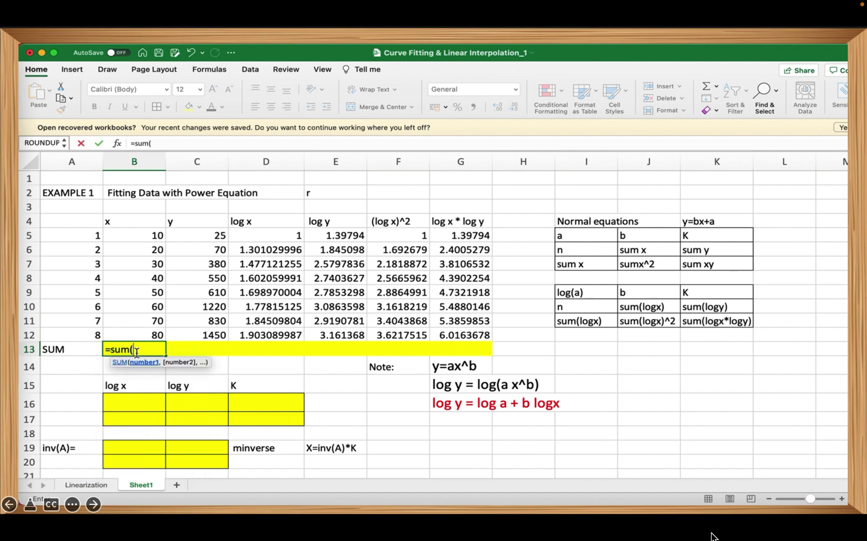
left_click(160, 235)
key("shift+Down")
key("shift+Down")
key("shift+Down")
key("shift+Down")
key("shift+Down")
key("shift+Down")
key("shift+Down")
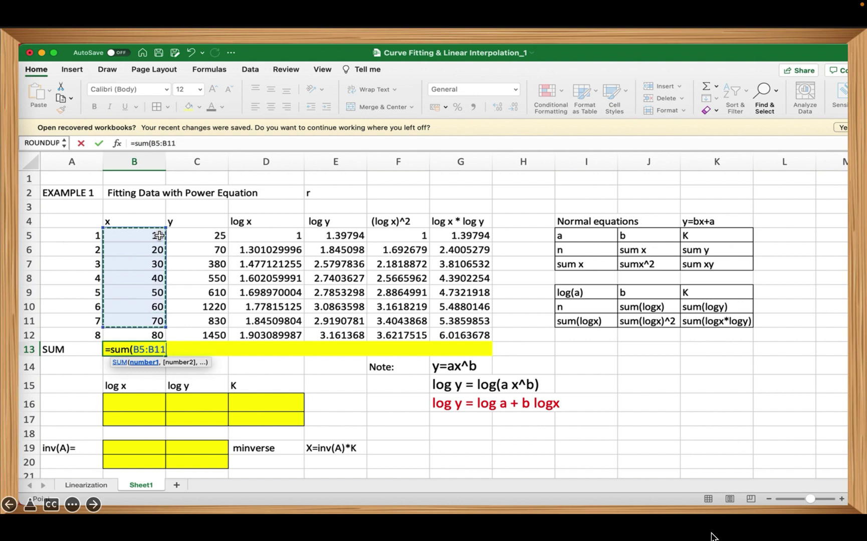
type(")")
key("Return")
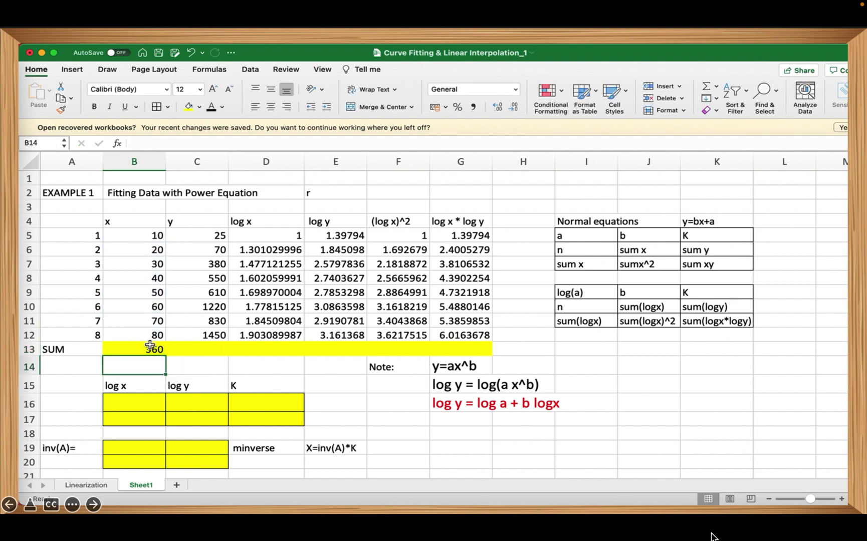
left_click(152, 350)
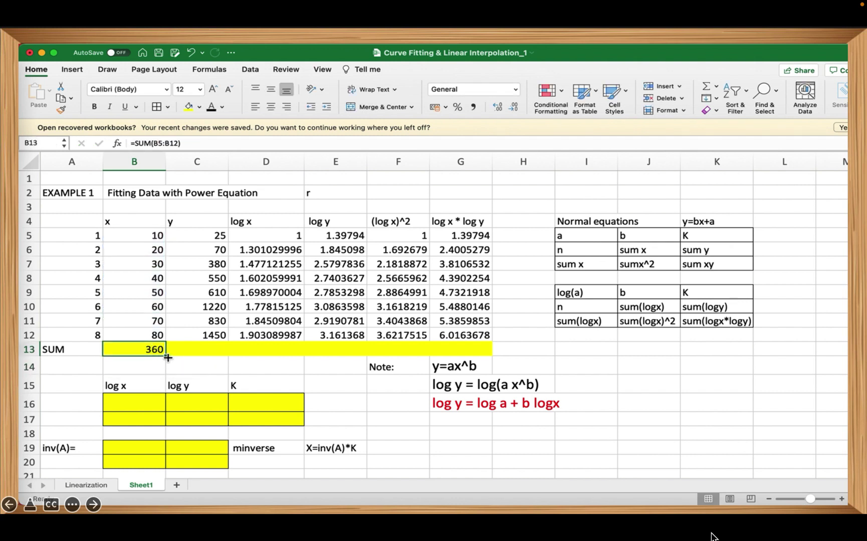
left_click_drag(166, 356, 467, 349)
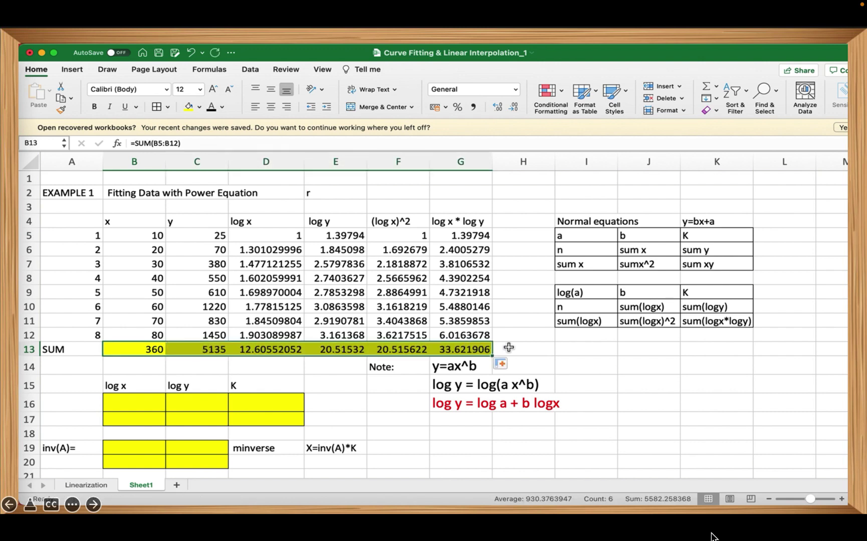
left_click(510, 347)
- Relabel the matrix headers in B15 and C15 to 'log a' and 'b'
scroll(573, 366, "down", 4)
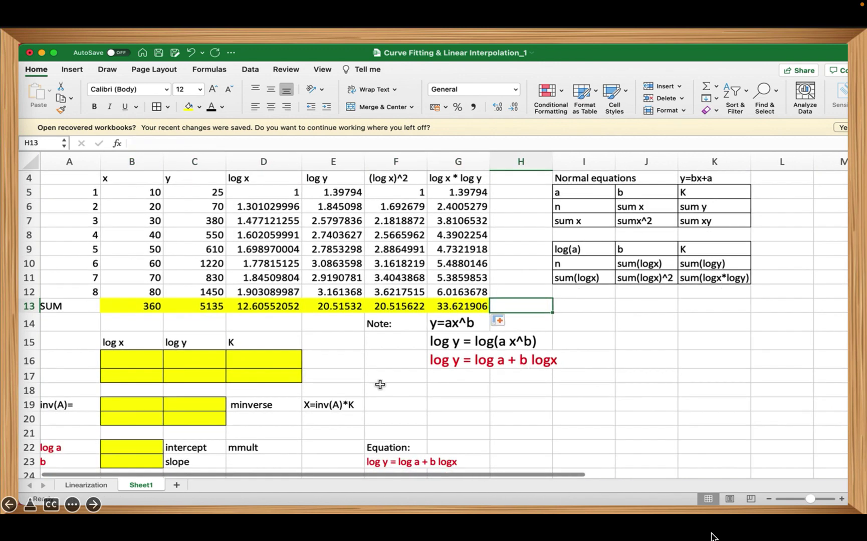
scroll(367, 387, "down", 1)
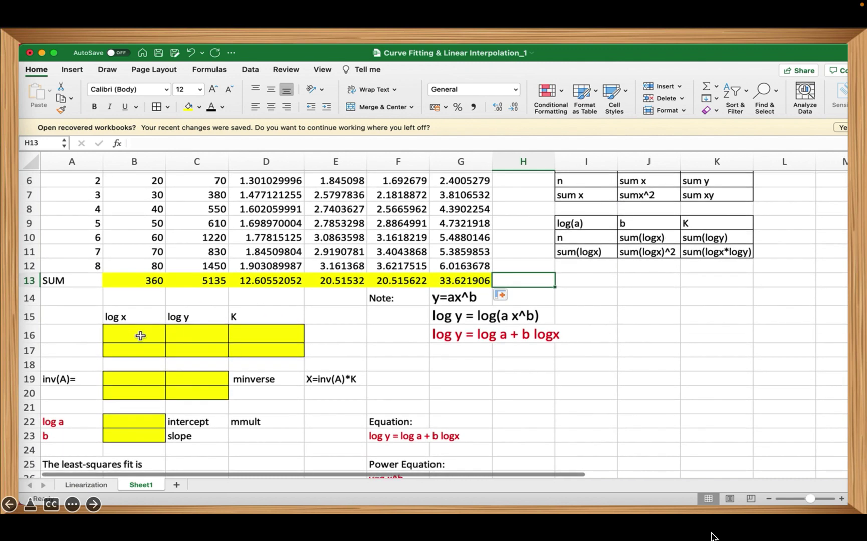
scroll(140, 336, "up", 3)
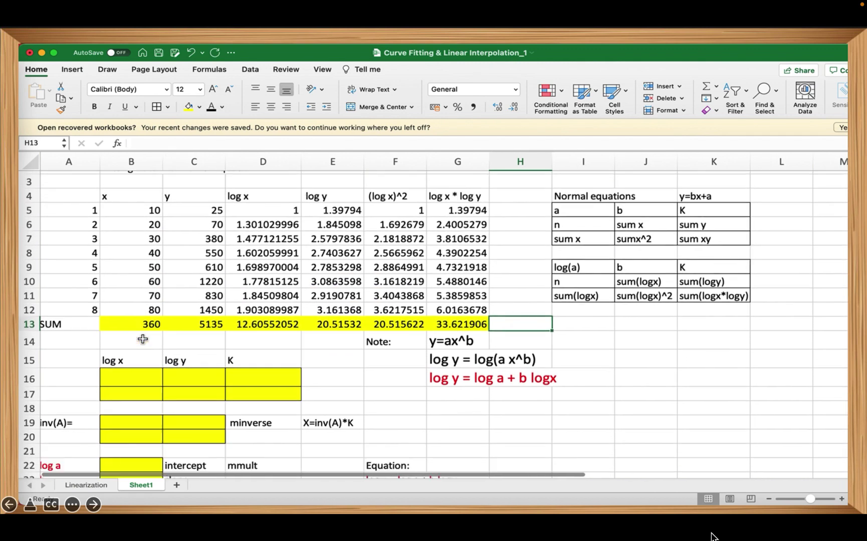
left_click(128, 360)
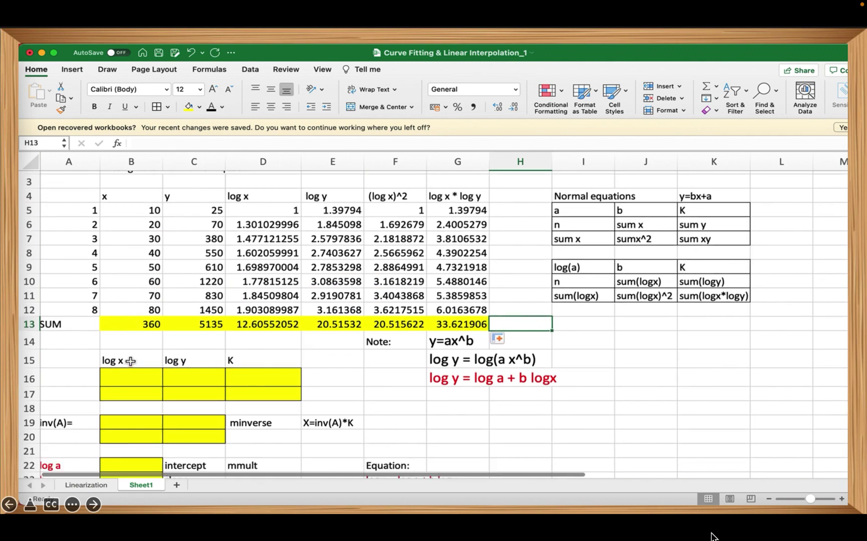
left_click(154, 144)
key("BackSpace")
type("a")
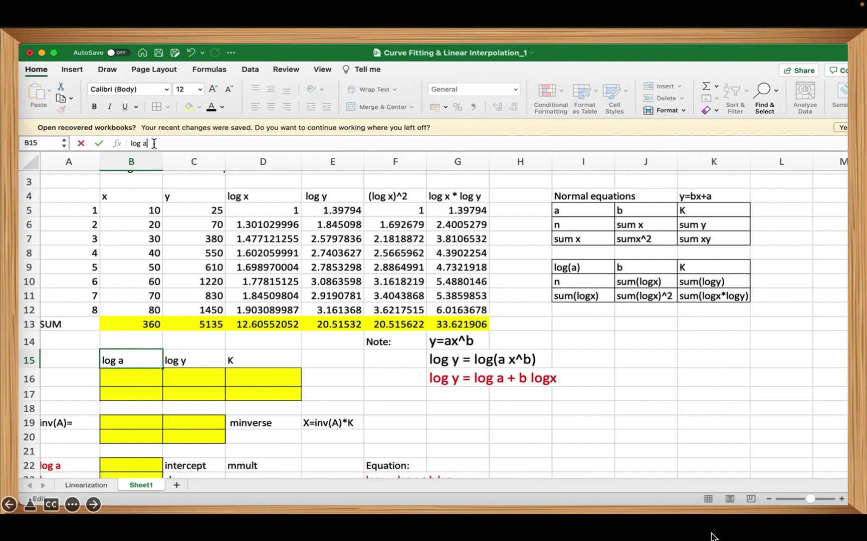
key("Return")
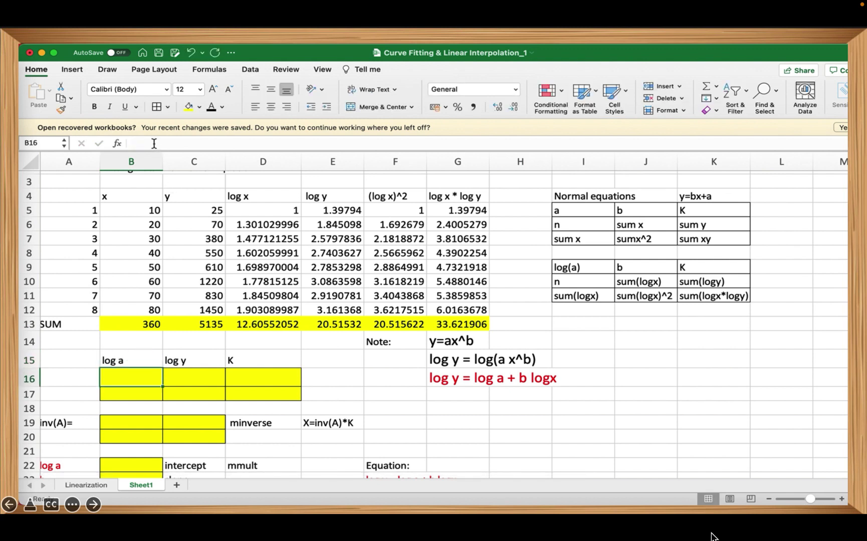
left_click(204, 360)
type("b")
key("Return")
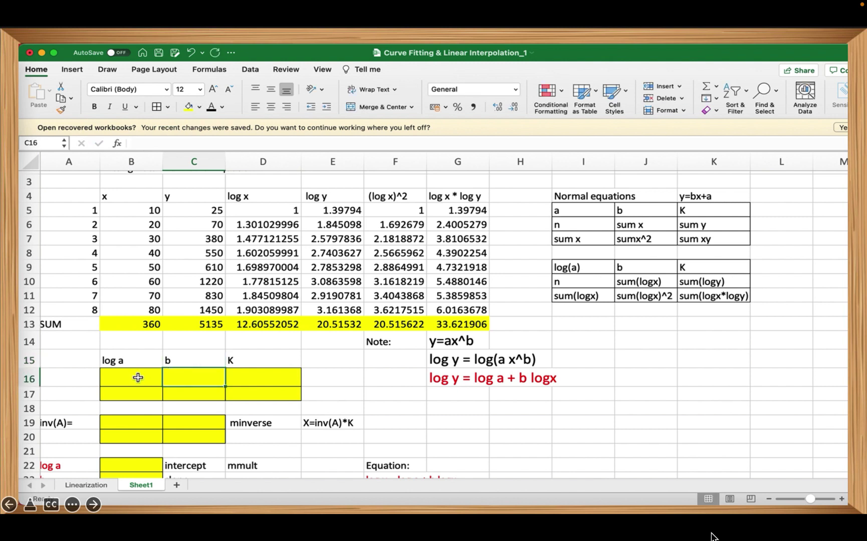
- Fill the coefficient matrix: 8 in B16, =D13 in C16, =C16 in B17, =F13 in C17
left_click(138, 378)
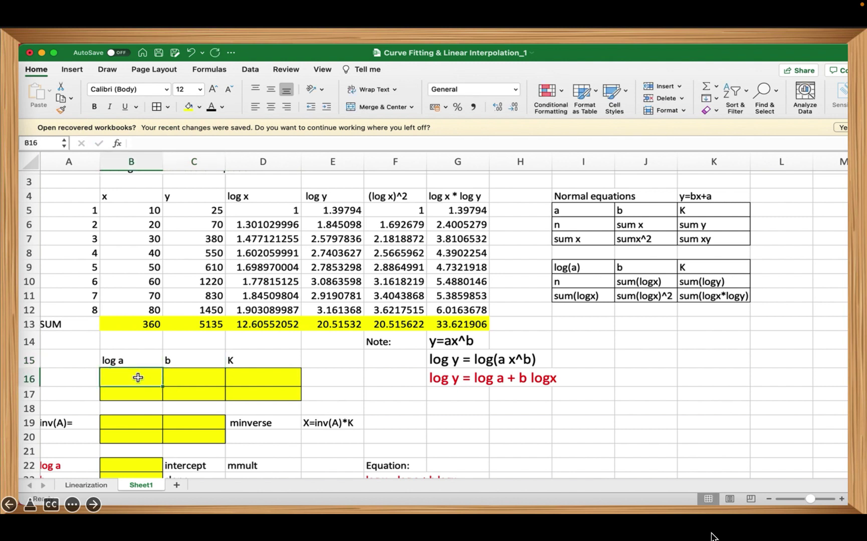
type("8")
key("Return")
left_click(194, 379)
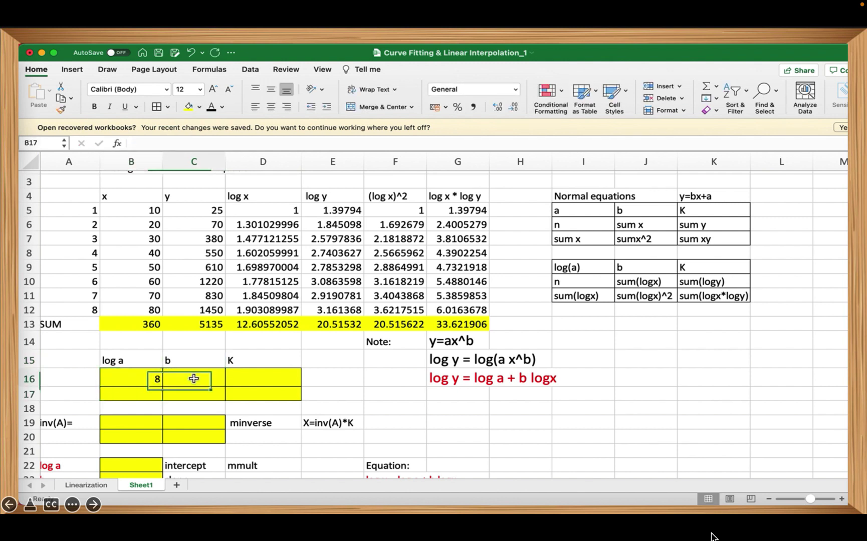
type("=")
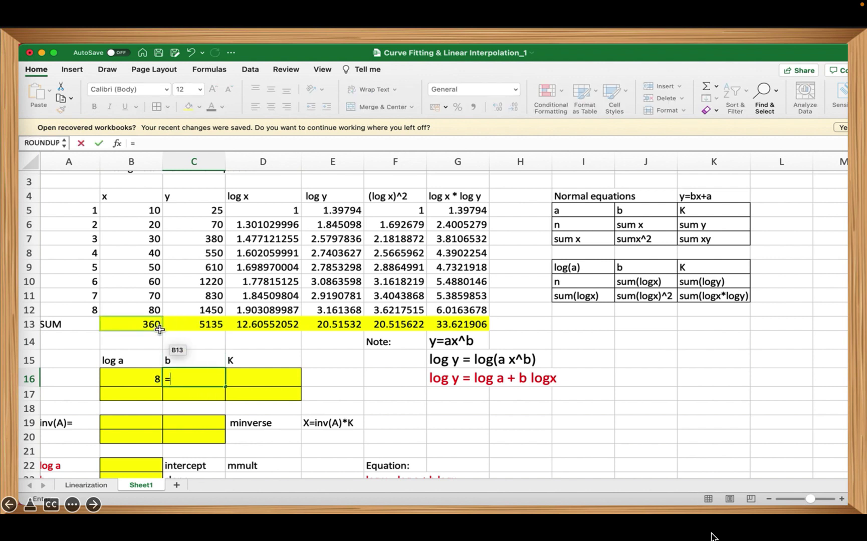
left_click(284, 328)
key("Return")
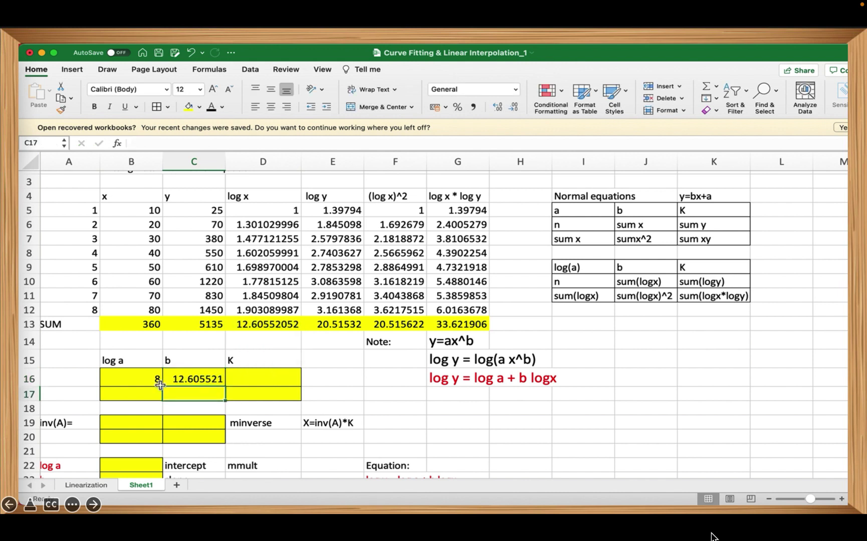
left_click(146, 396)
type("=")
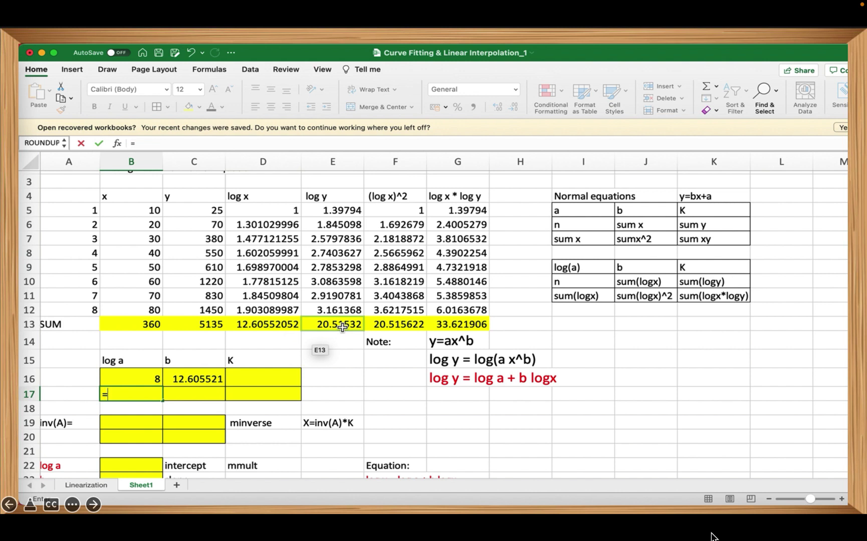
left_click(210, 381)
key("Return")
left_click(204, 394)
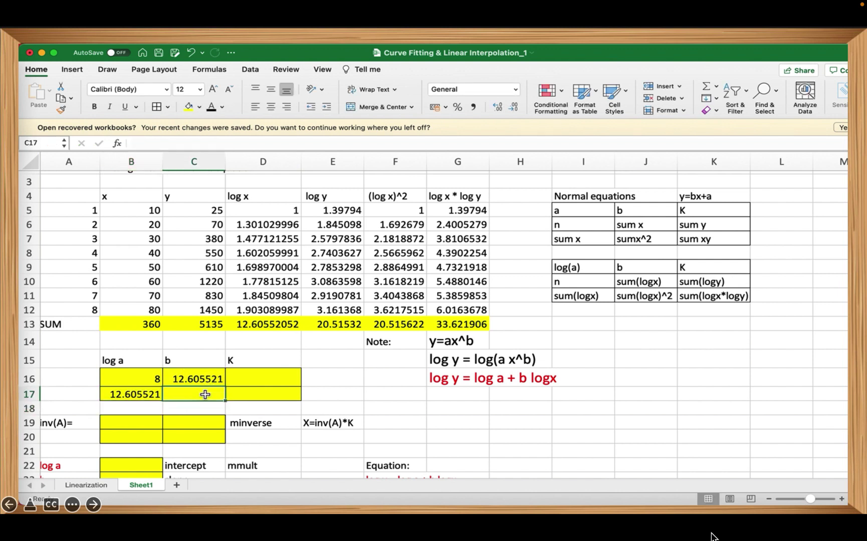
type("=")
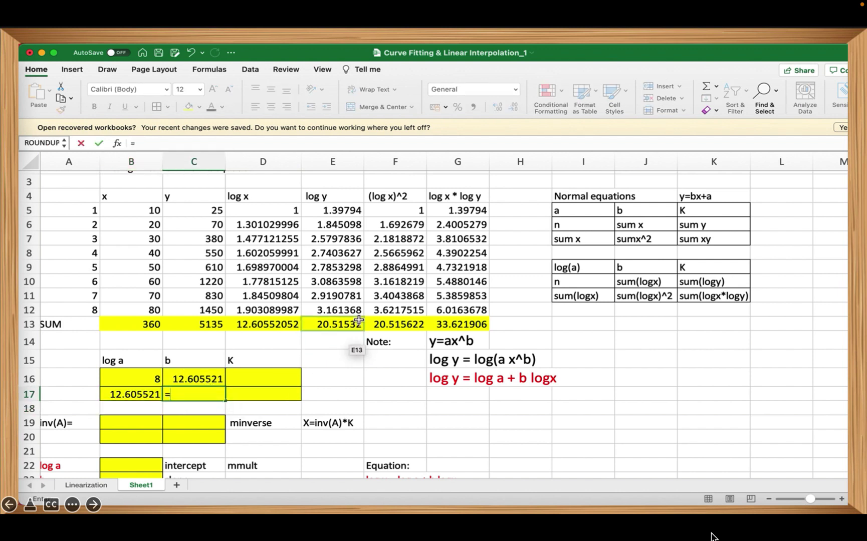
left_click(402, 321)
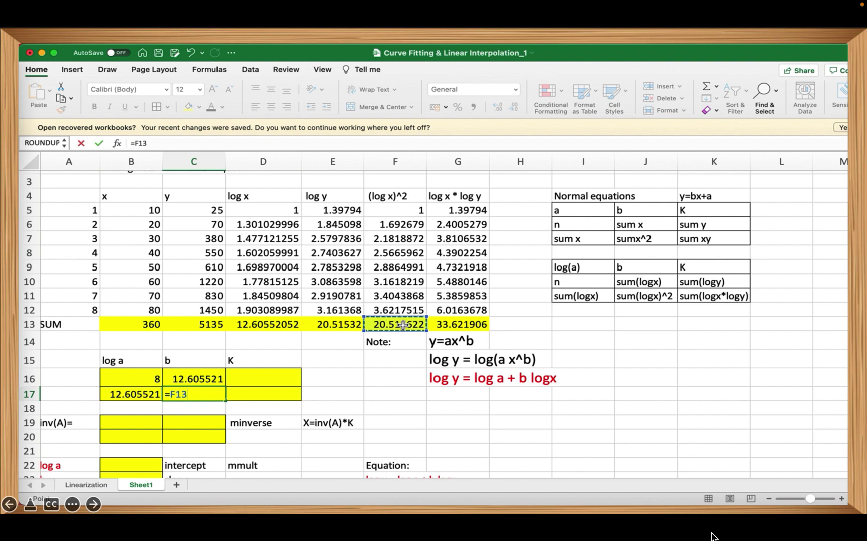
key("Return")
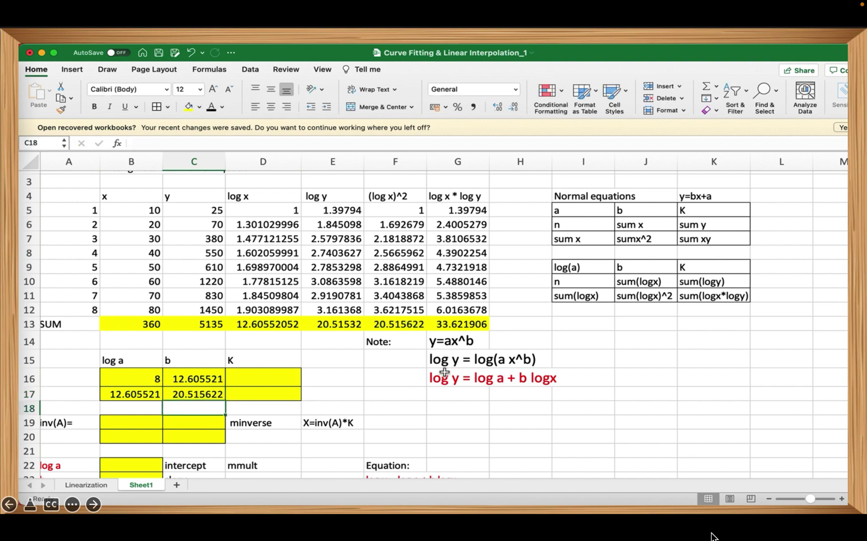
- Fill the K vector with =E13 in D16 and =G13 in D17
left_click(265, 384)
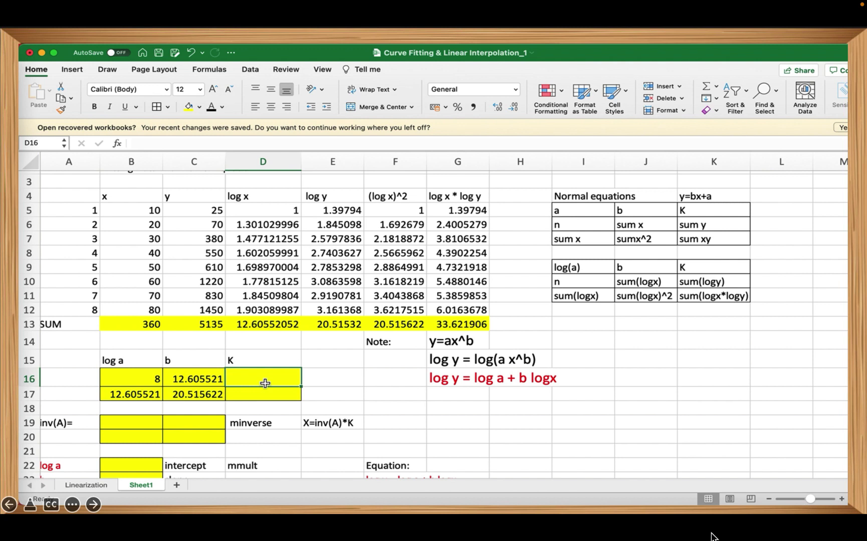
type("=")
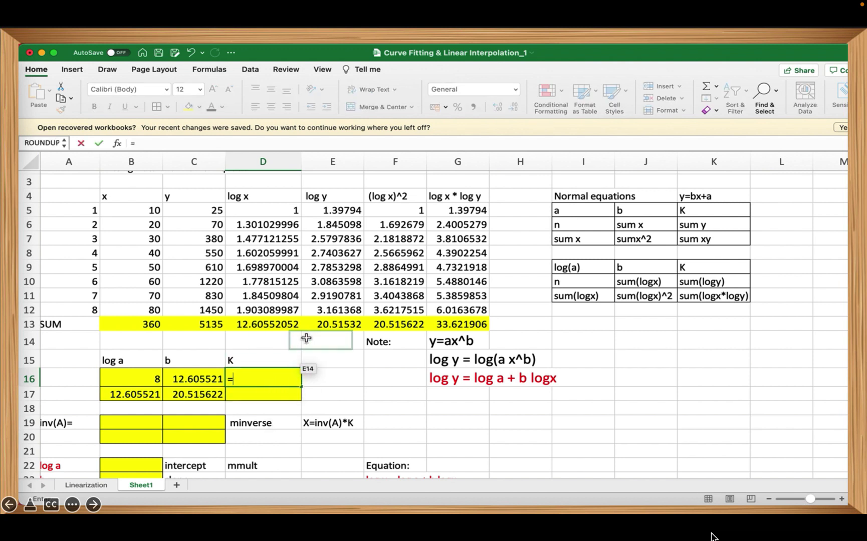
left_click(335, 325)
key("Return")
type("=")
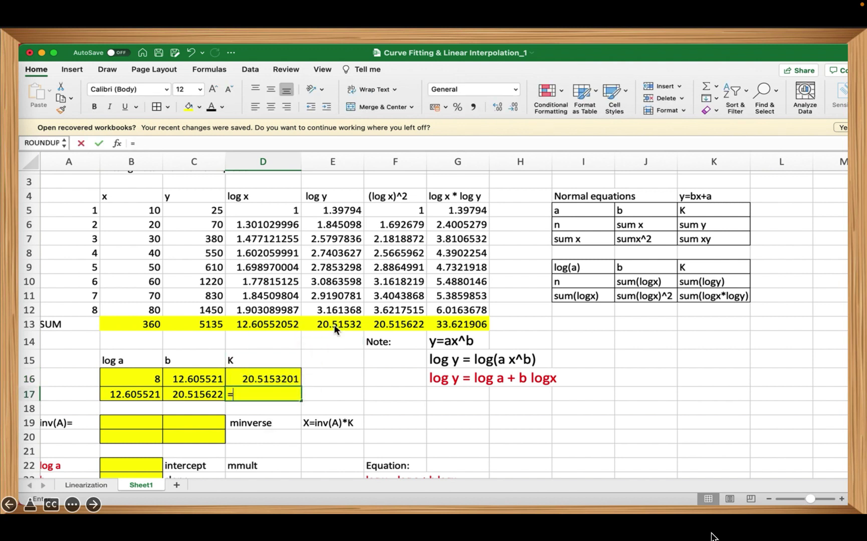
left_click(462, 324)
key("Return")
scroll(461, 325, "down", 5)
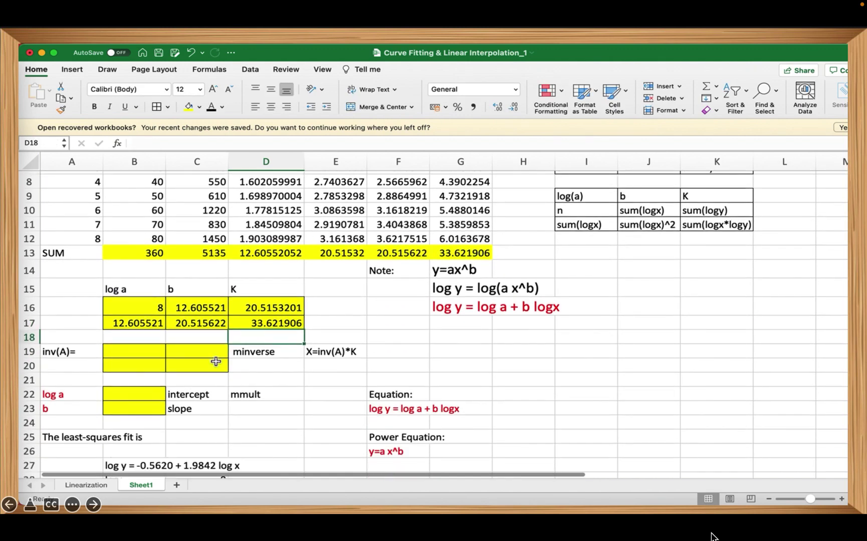
- Enter =MINVERSE(B16:C17) as an array formula across B19:C20
left_click(131, 357)
scroll(127, 355, "up", 1)
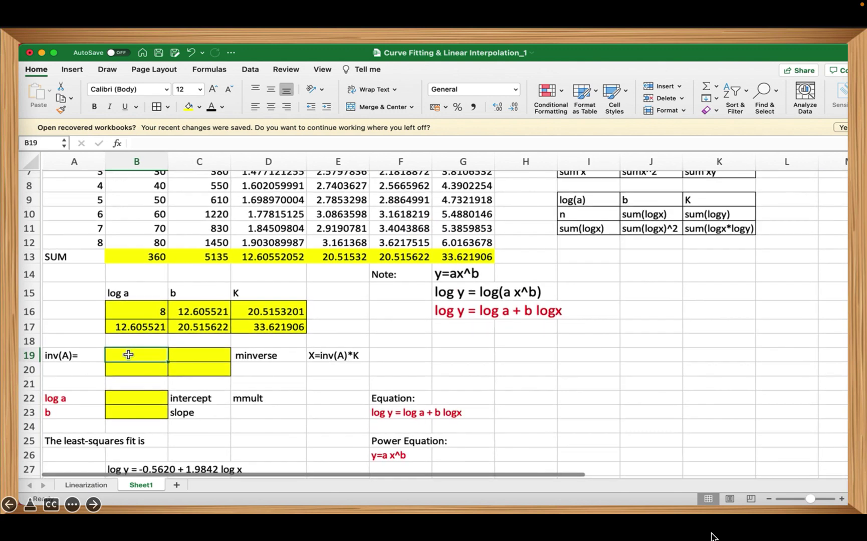
left_click(334, 355)
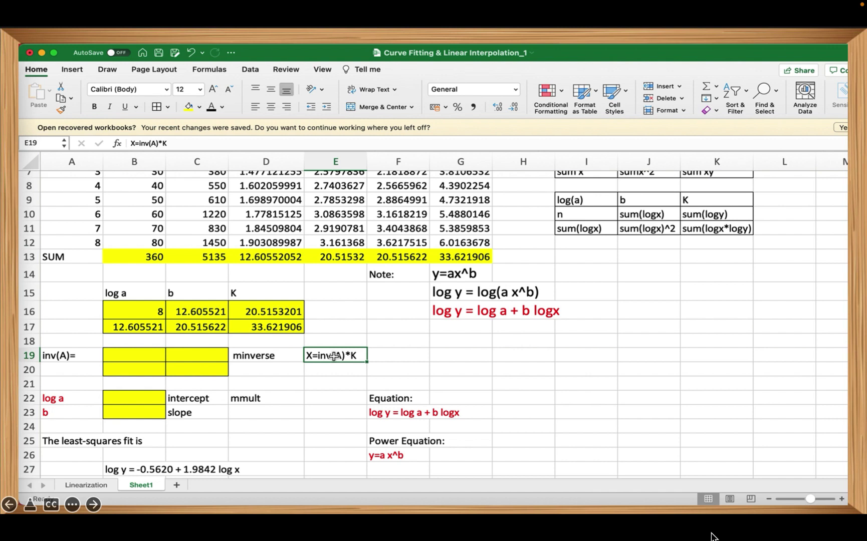
left_click_drag(134, 357, 196, 370)
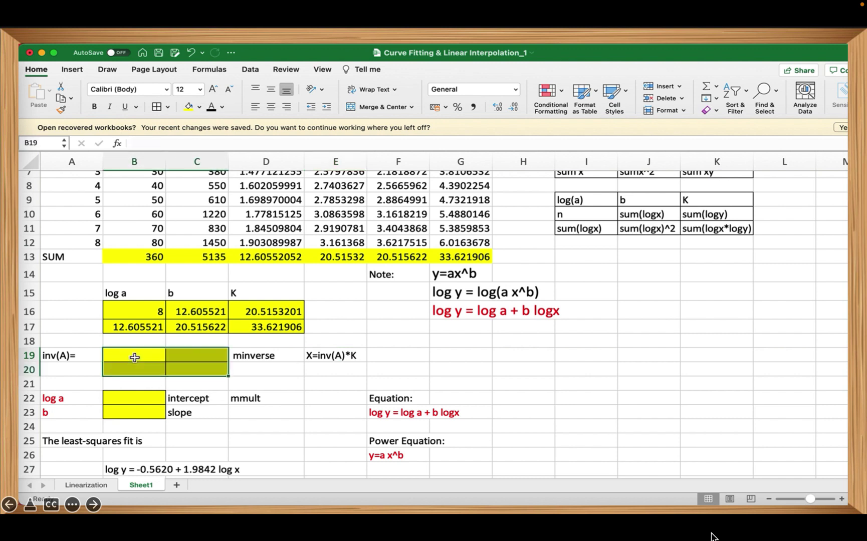
type("=m")
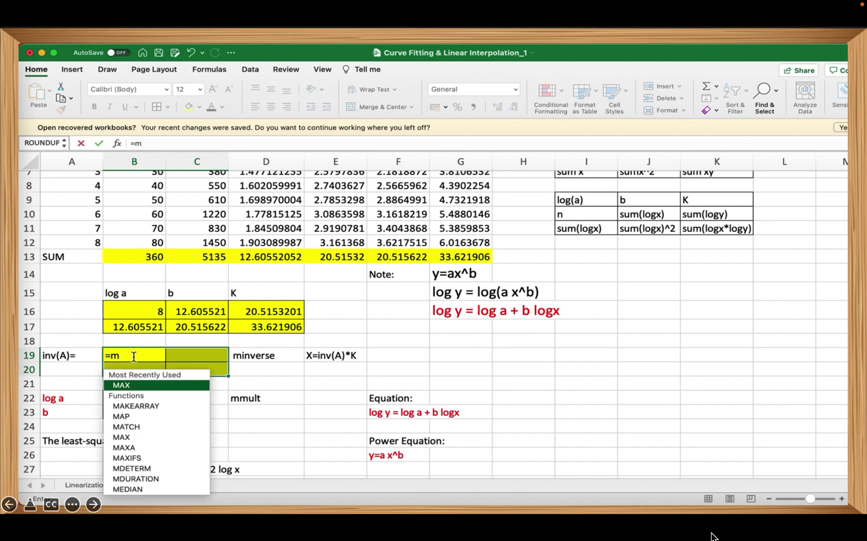
type("inverse")
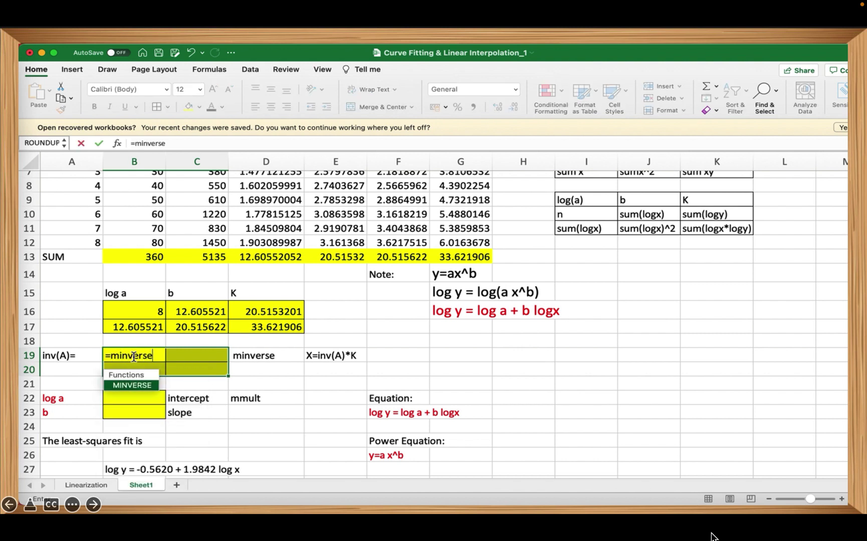
type("(")
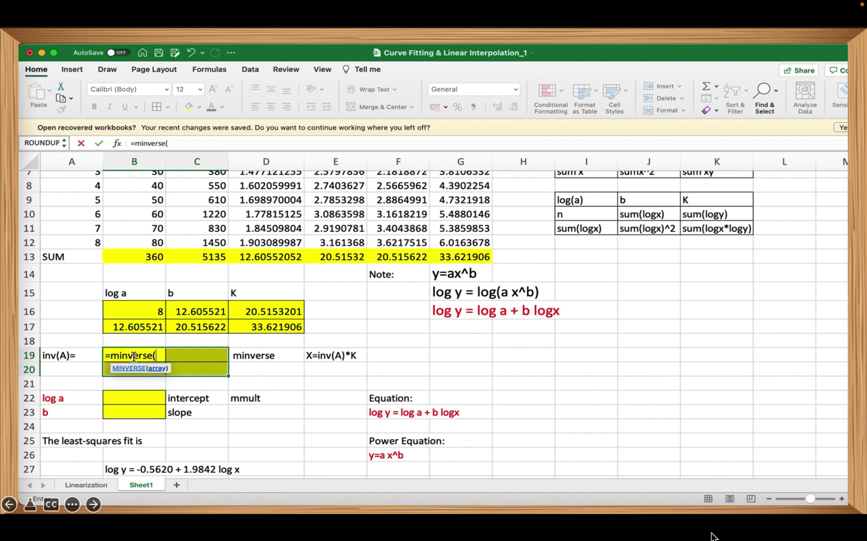
left_click(135, 312)
key("shift+Right")
key("shift+Down")
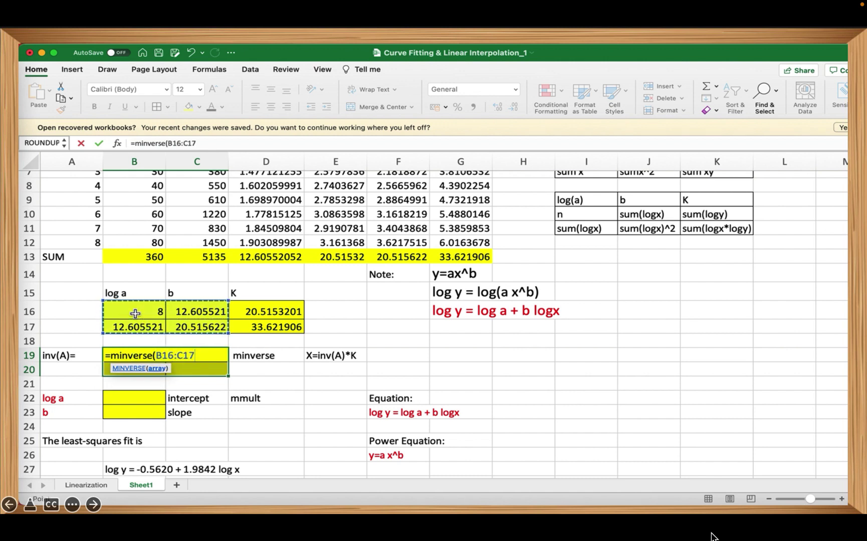
type(")")
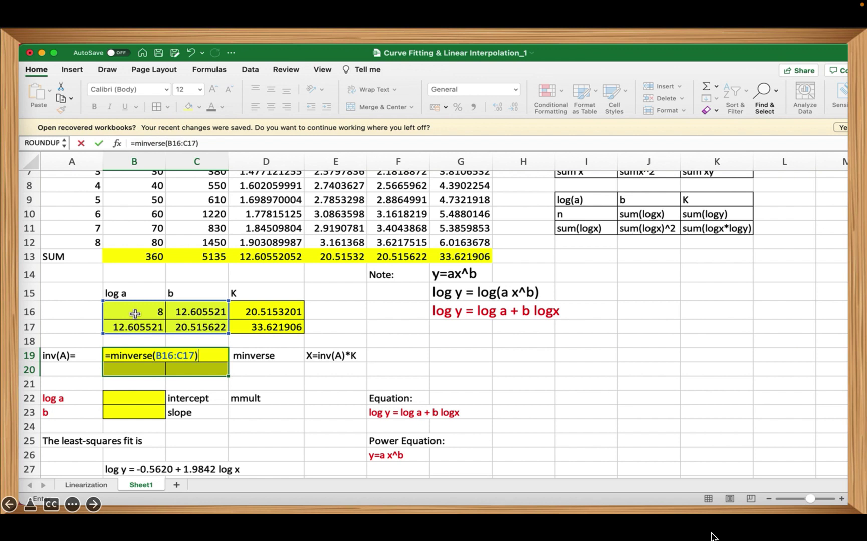
key("ctrl+shift+Return")
left_click(194, 410)
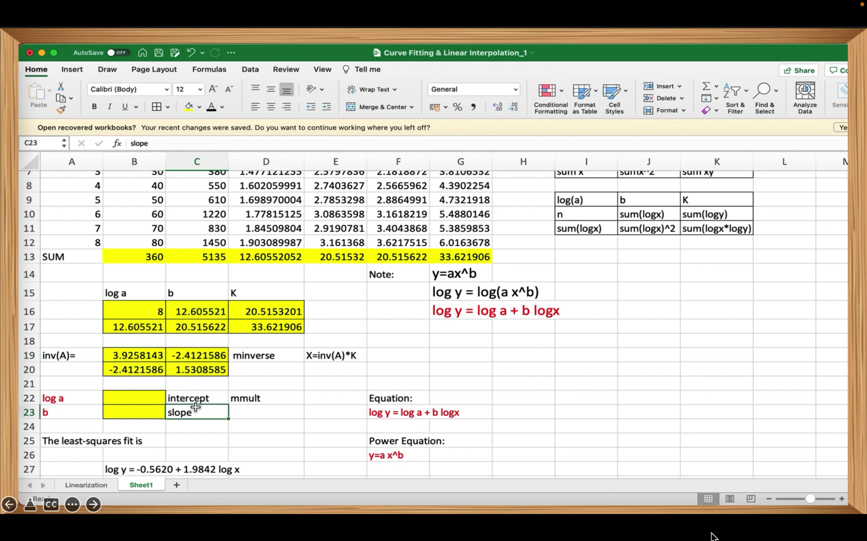
- Enter =MMULT(B19:C20,D16:D17) as an array formula in B22:B23
left_click(140, 403)
key("shift+Down")
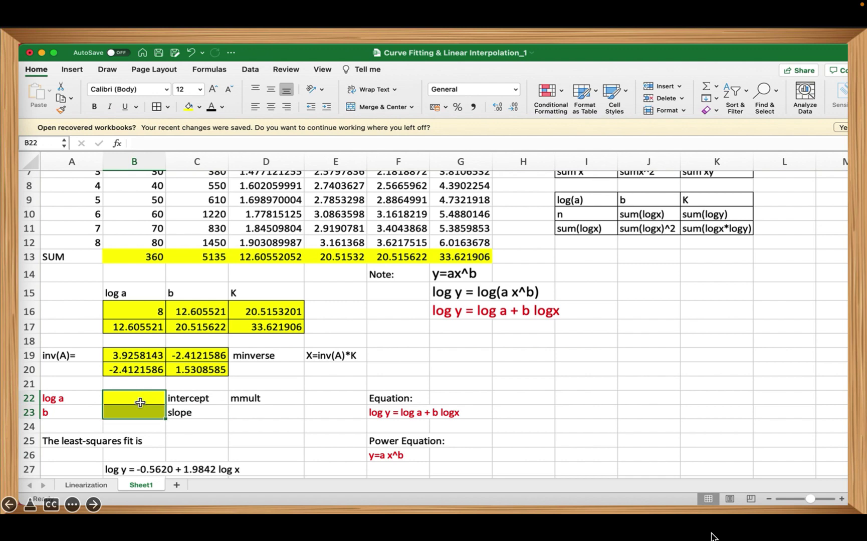
scroll(153, 415, "down", 3)
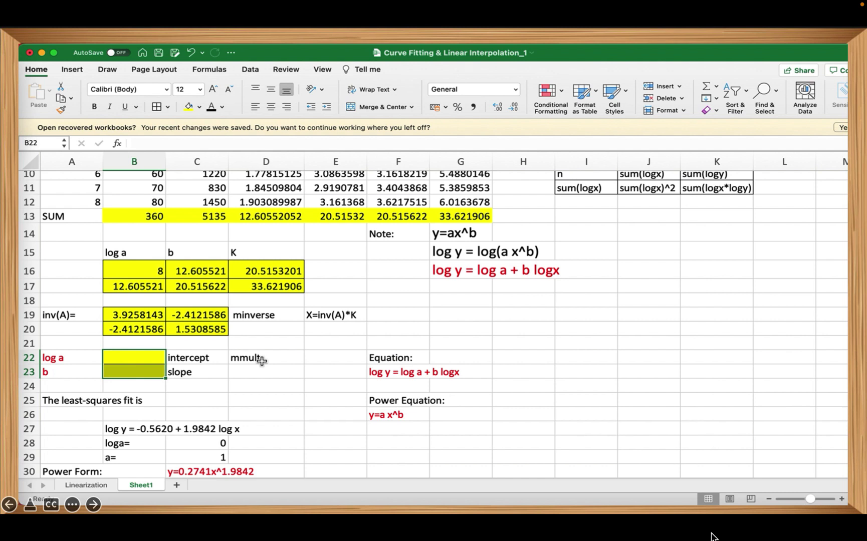
type("=")
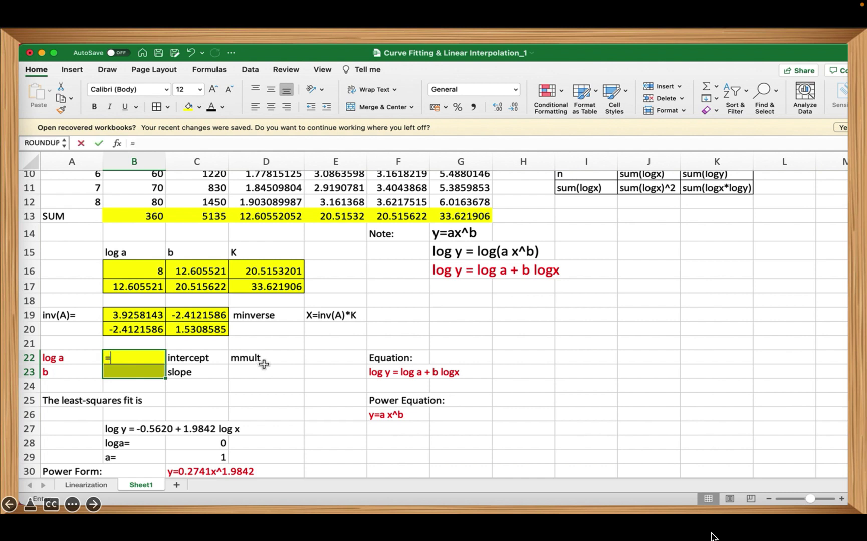
type("mmult(")
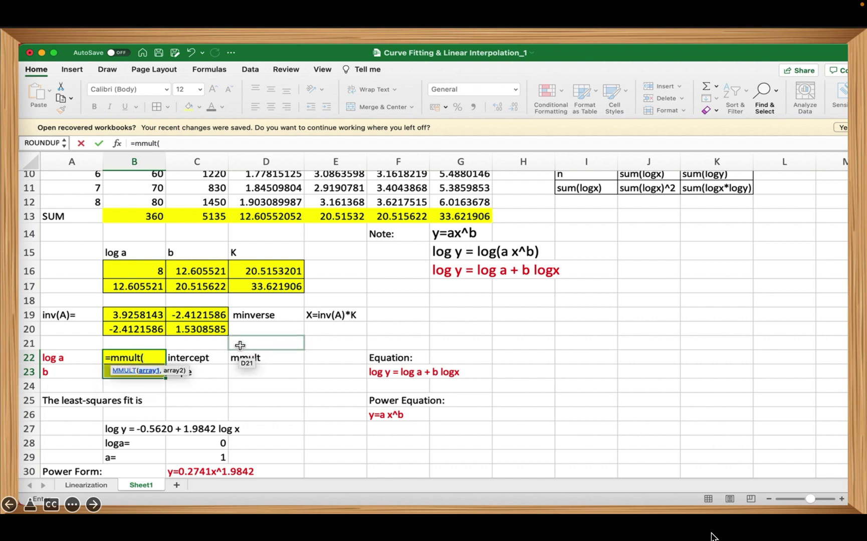
left_click(139, 316)
key("shift+Right")
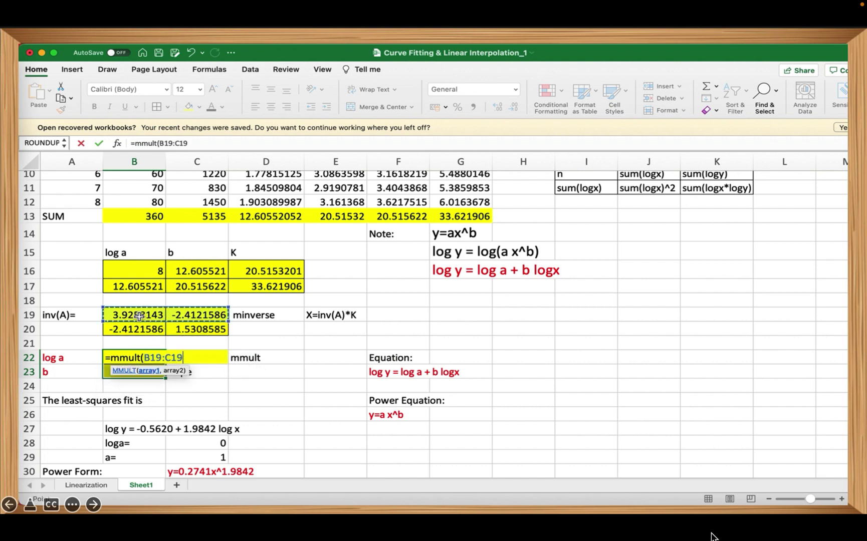
key("shift+Down")
type(",")
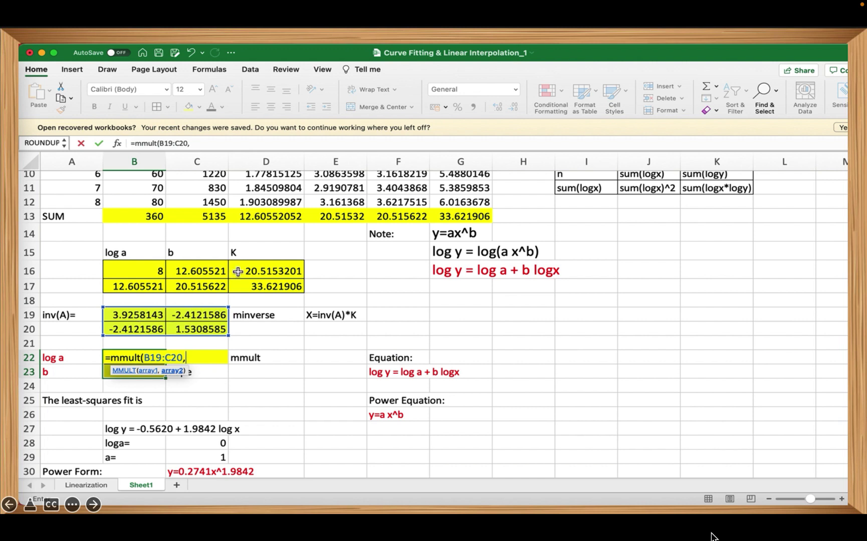
left_click(269, 271)
key("shift+Down")
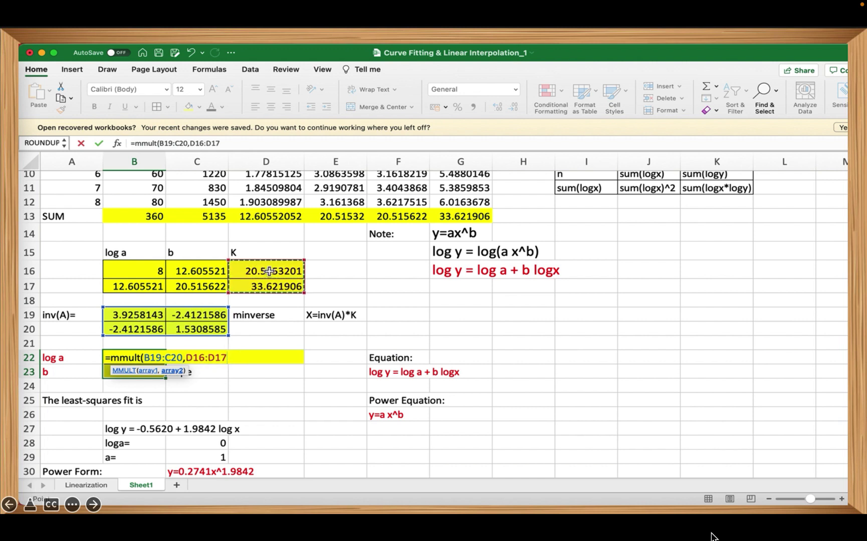
type(")")
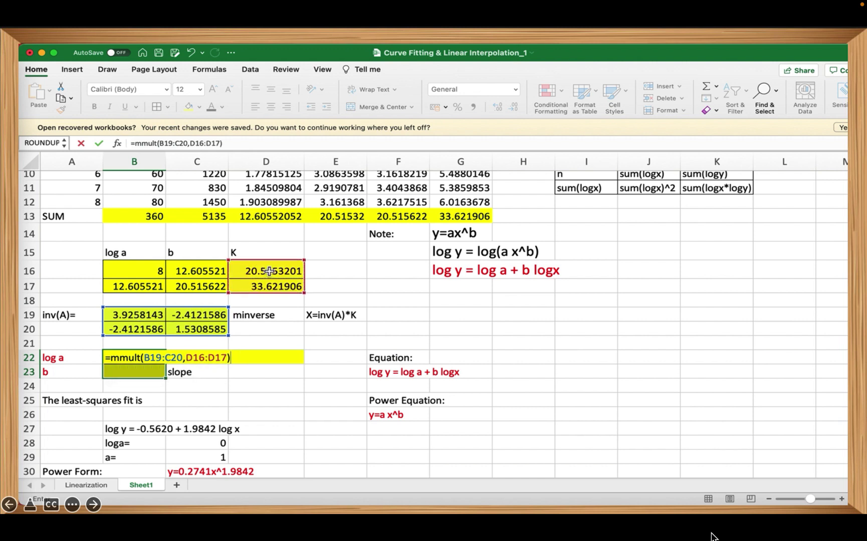
key("ctrl+shift+Return")
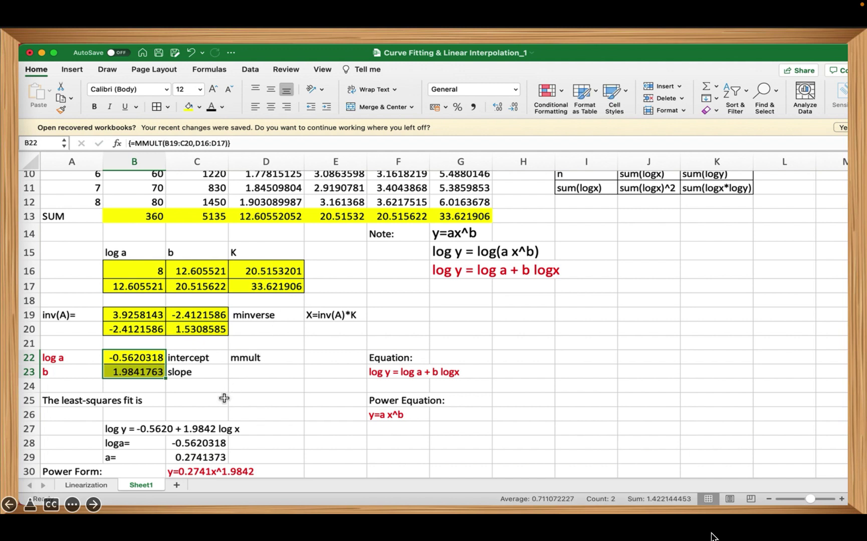
left_click(224, 399)
scroll(224, 399, "down", 3)
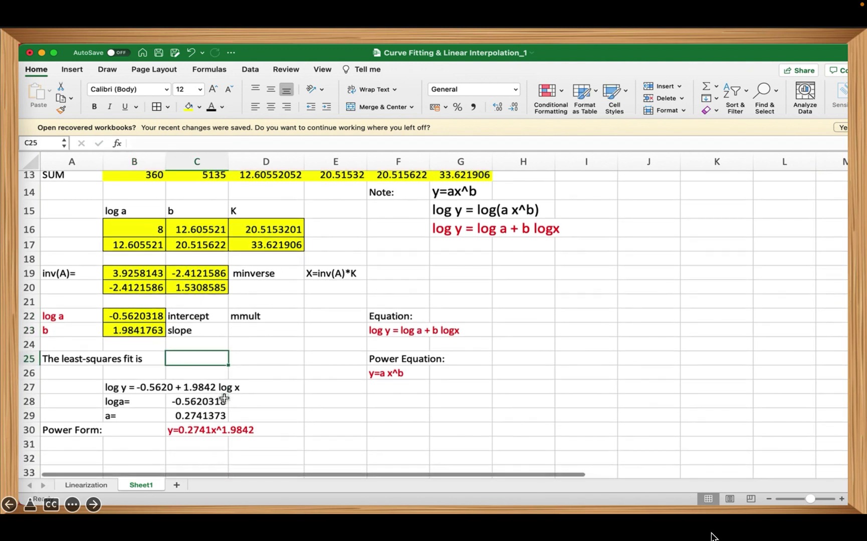
left_click(144, 317)
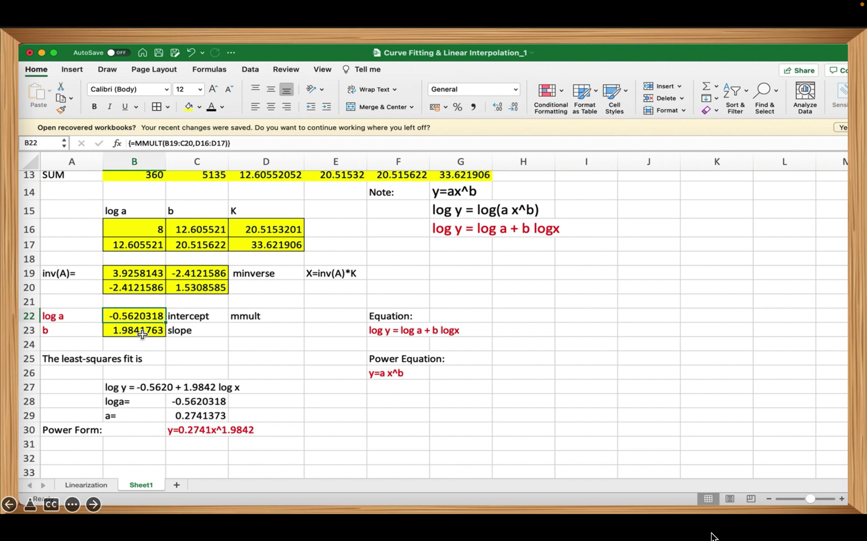
left_click(143, 335)
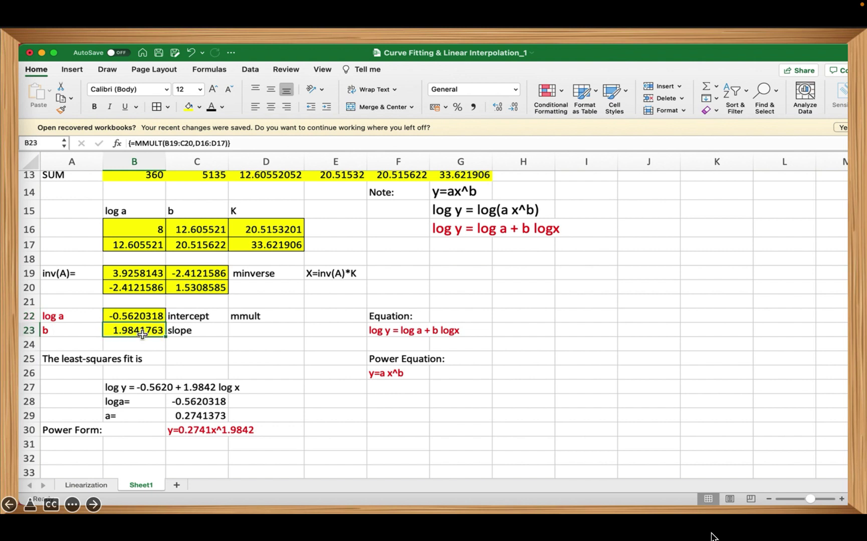
left_click(147, 390)
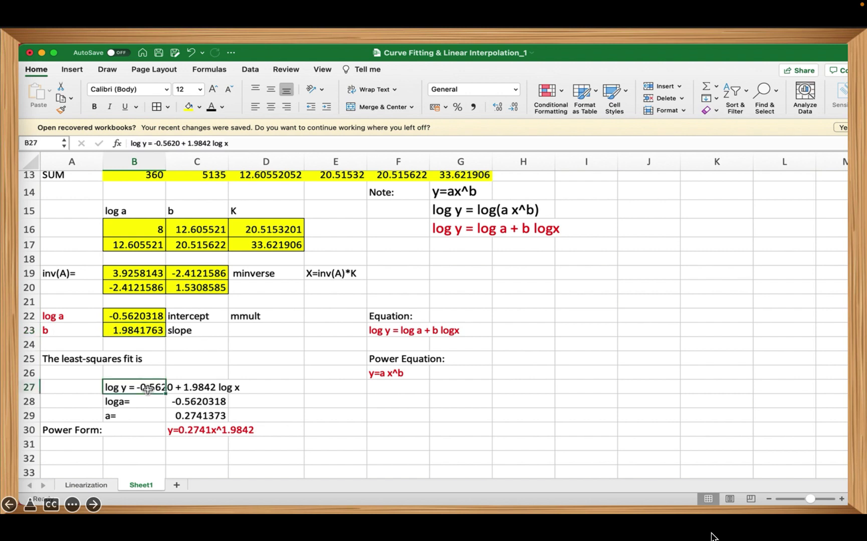
scroll(150, 394, "down", 2)
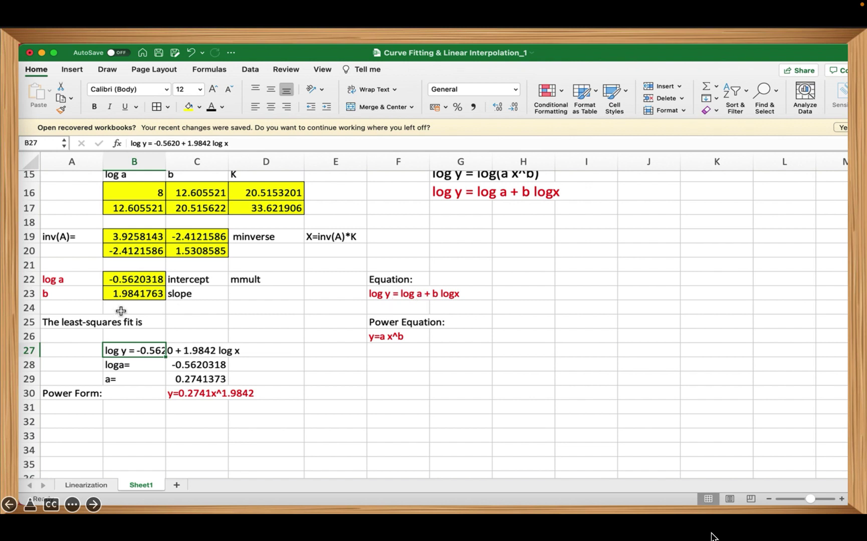
left_click(142, 294)
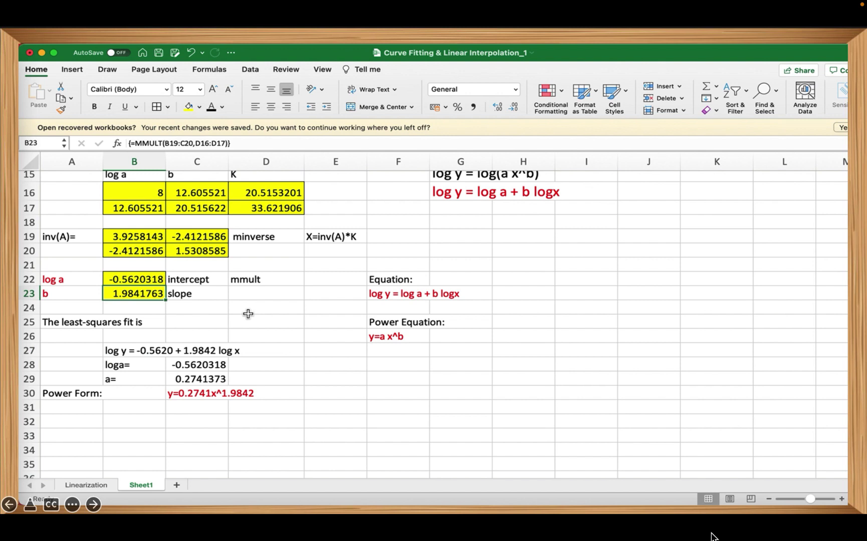
left_click(239, 350)
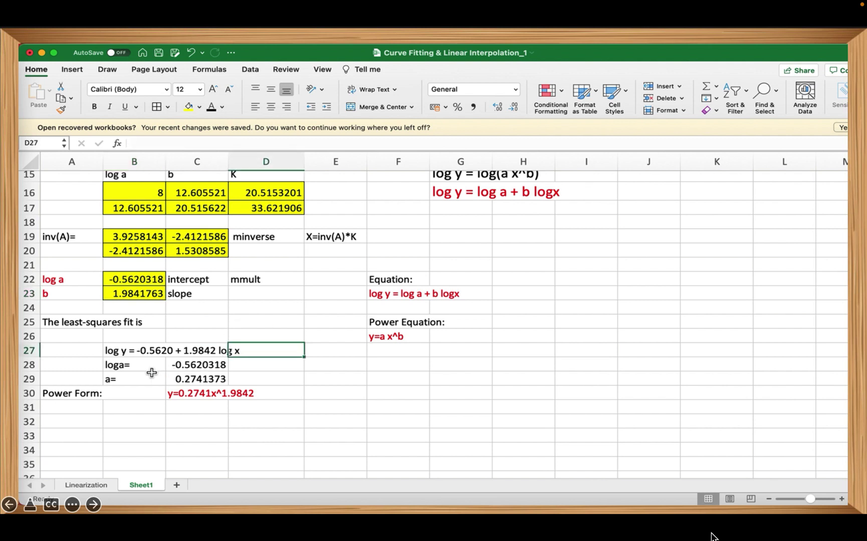
left_click(199, 370)
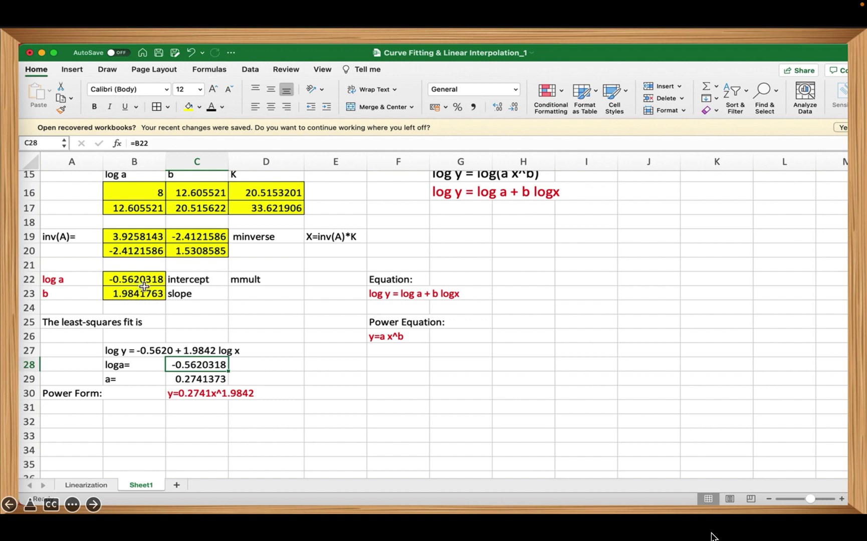
- Set C29 to =10^C28 so a becomes 0.2741373
left_click(211, 379)
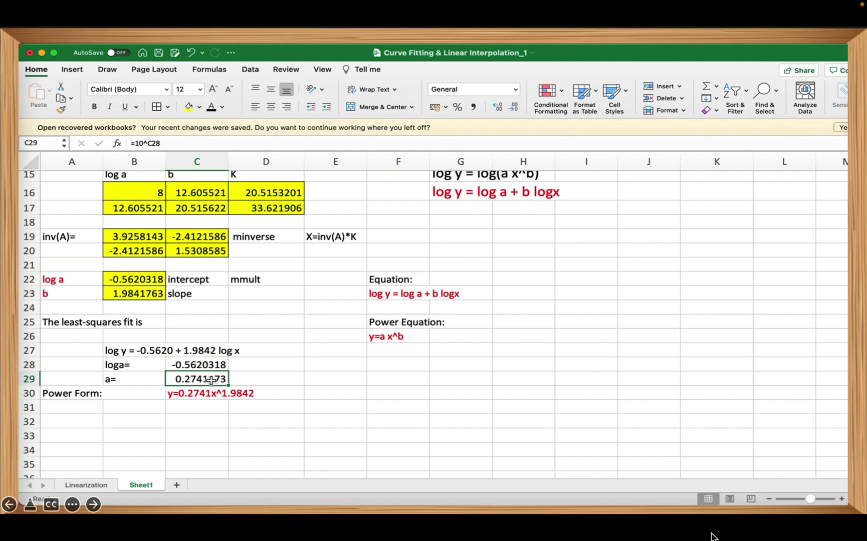
left_click(187, 145)
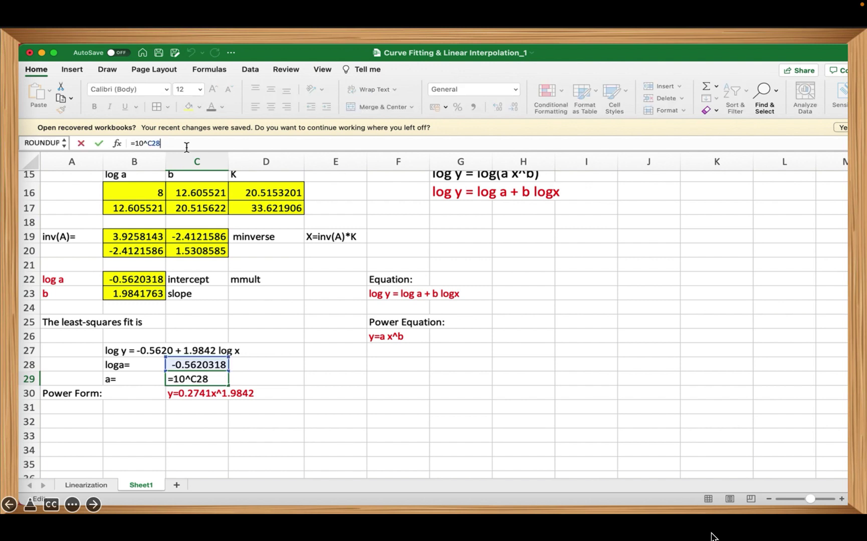
key("Return")
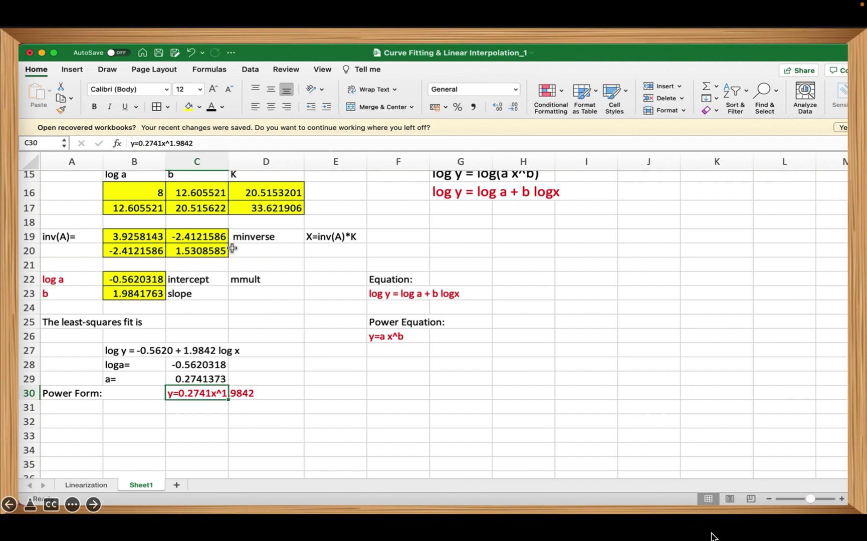
- Review the power-form result in C30, then advance the slide and exit the slideshow
left_click(210, 414)
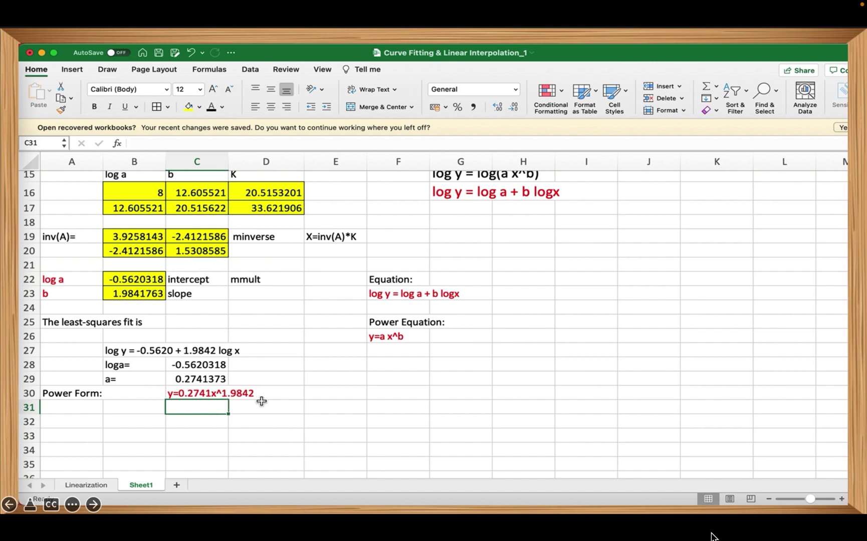
left_click(218, 397)
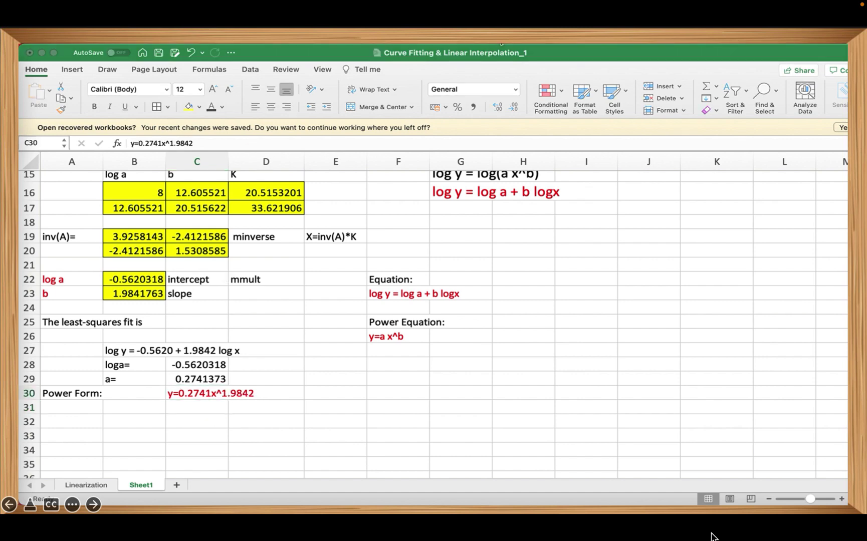
key("Right")
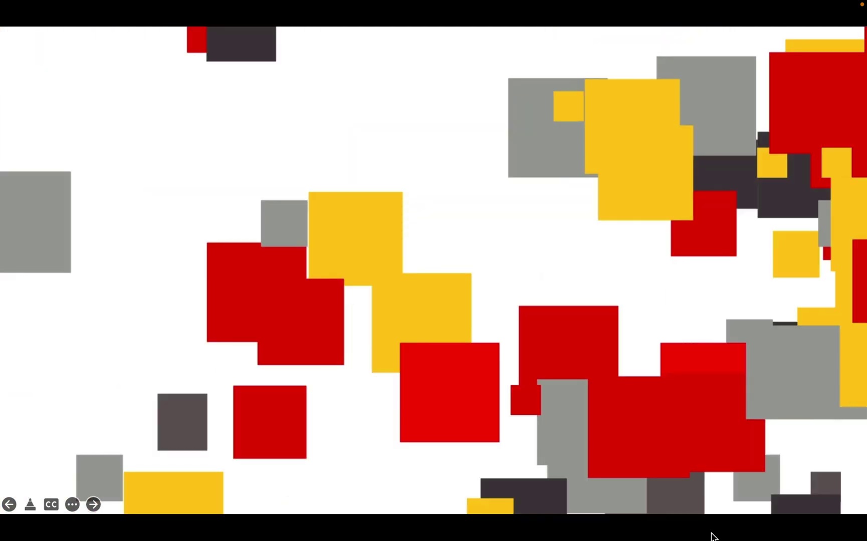
key("Escape")
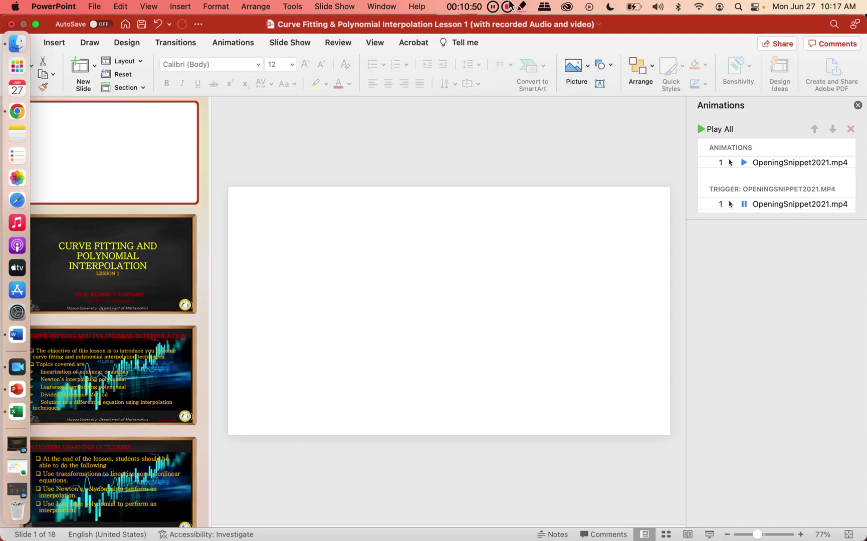